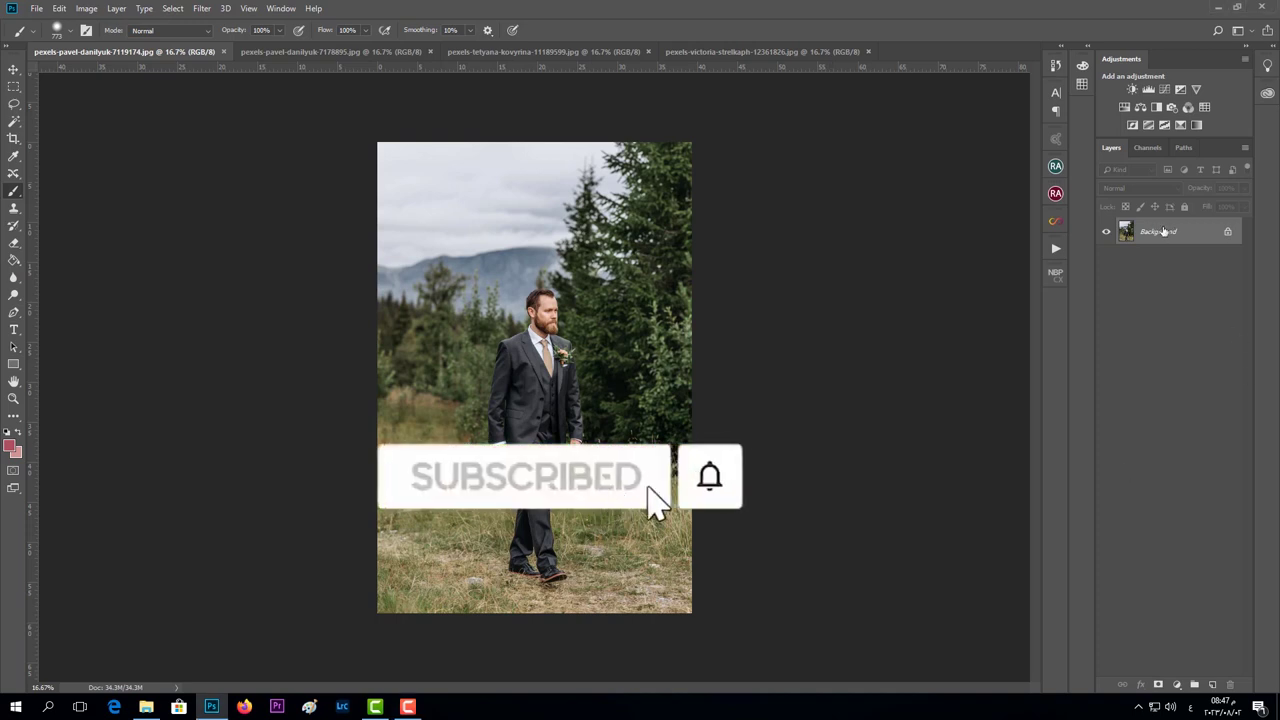
- Duplicate the groom photo onto a new layer and open it in the Camera Raw Filter
key(ctrl+j)
click(201, 8)
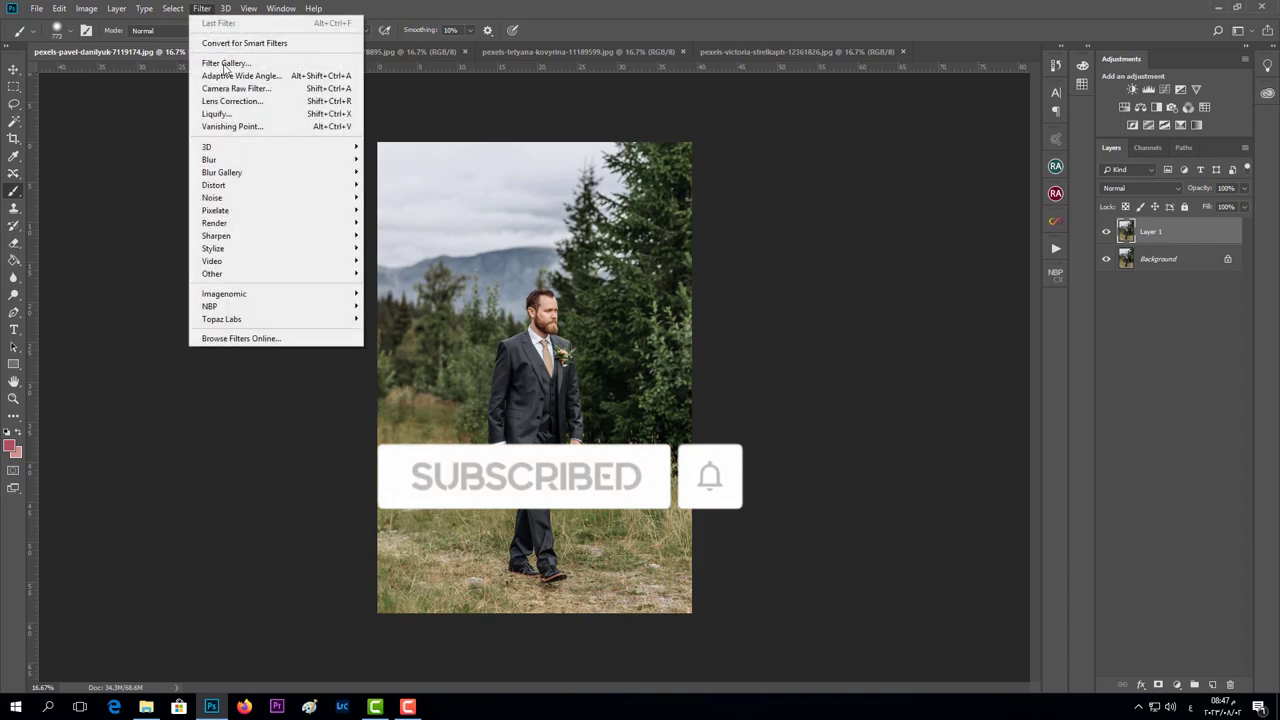
click(234, 89)
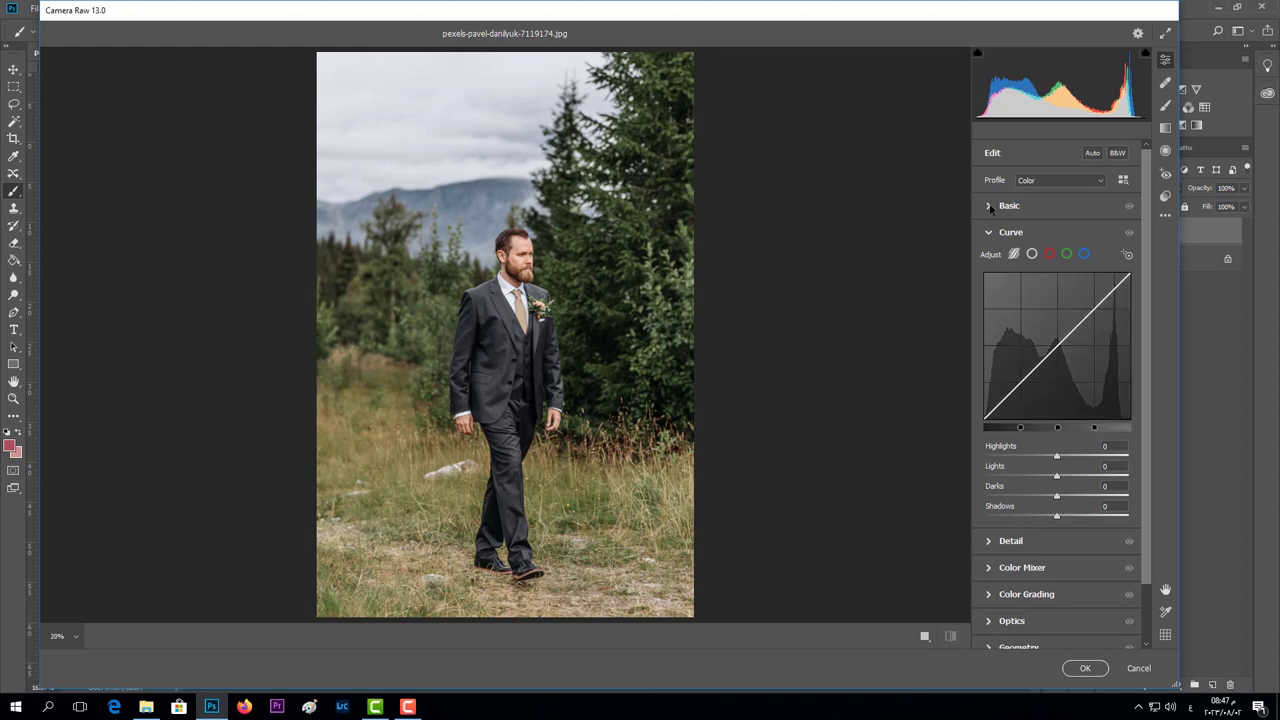
- Warm the white balance to Temperature +16 and Tint -16
click(989, 206)
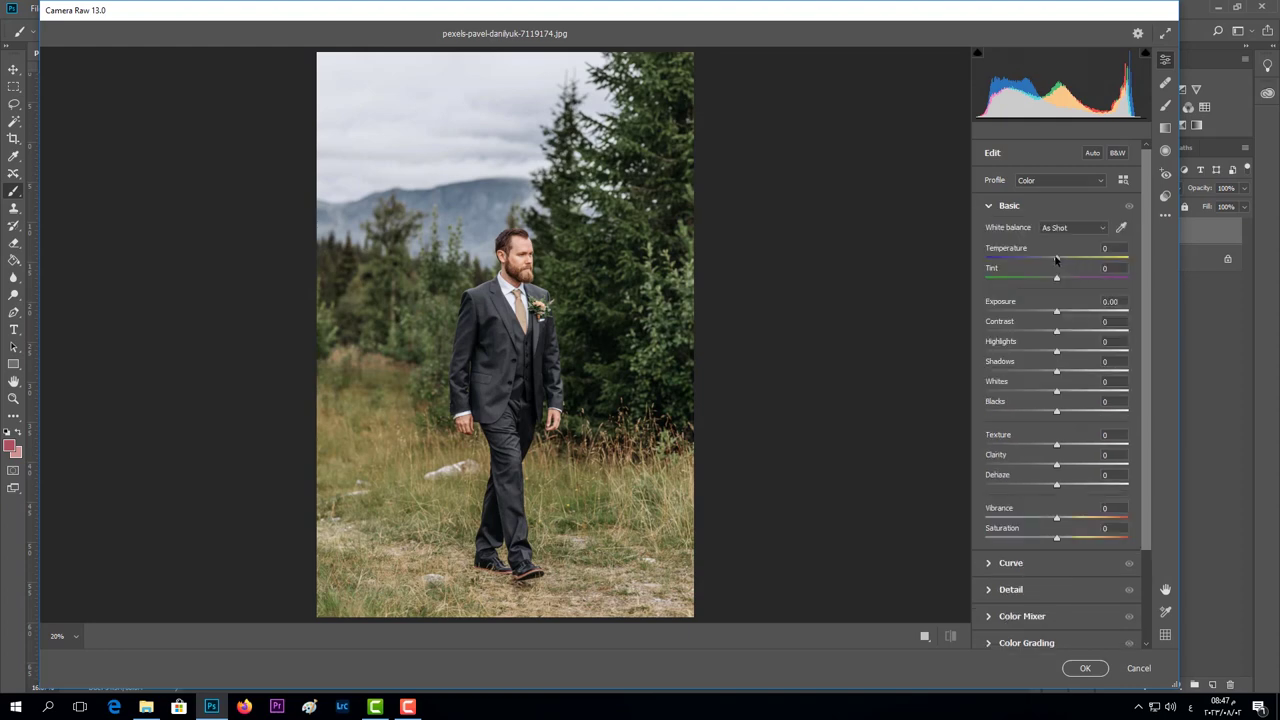
drag(1056, 260, 1065, 261)
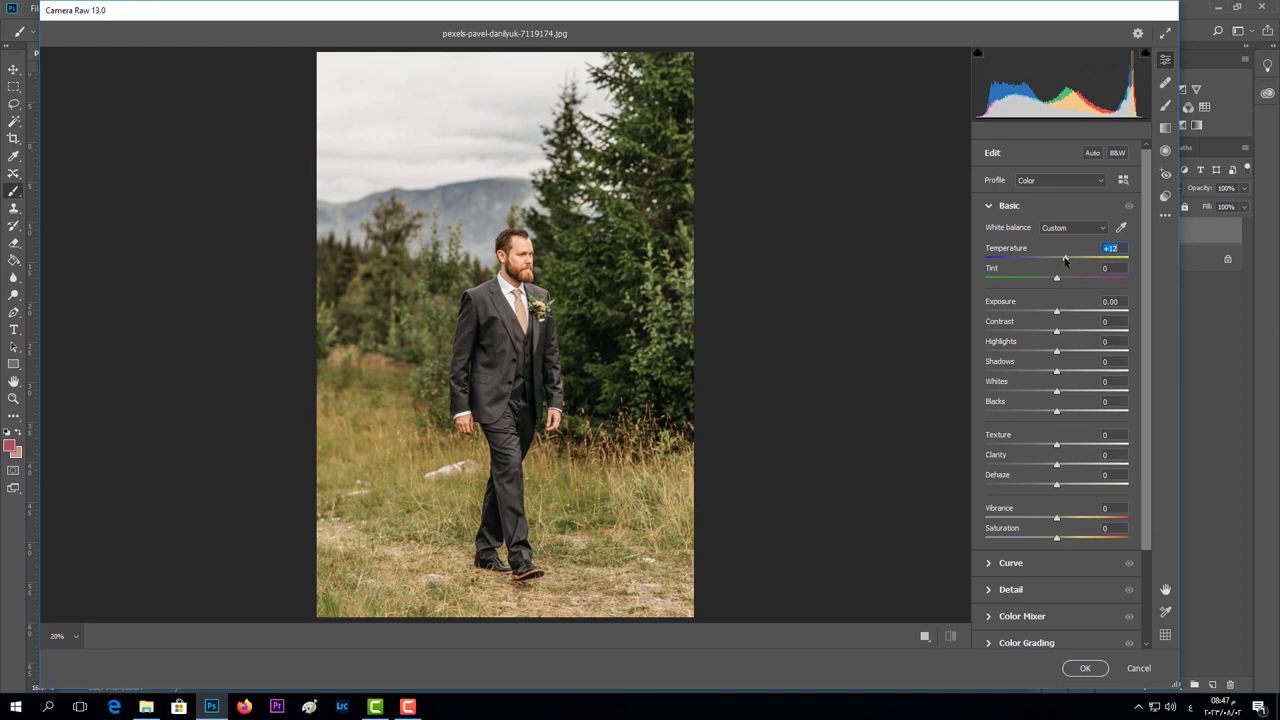
drag(1065, 261, 1068, 261)
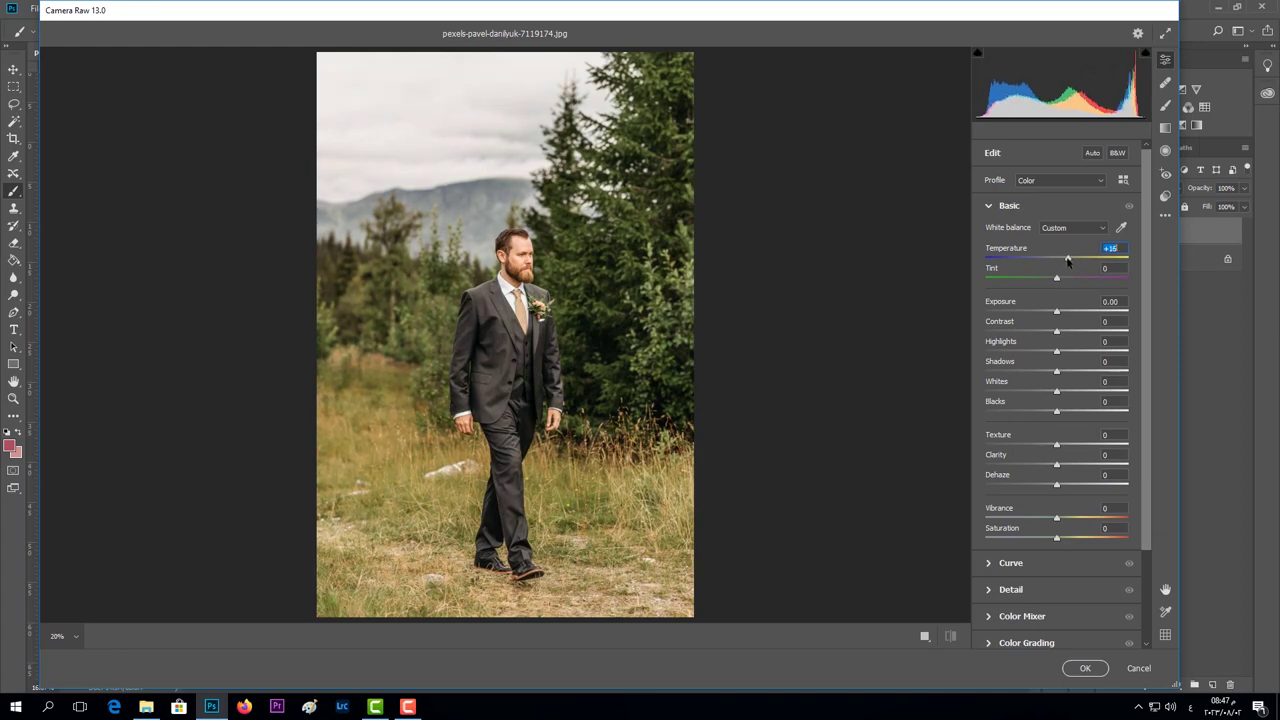
drag(1057, 278, 1047, 283)
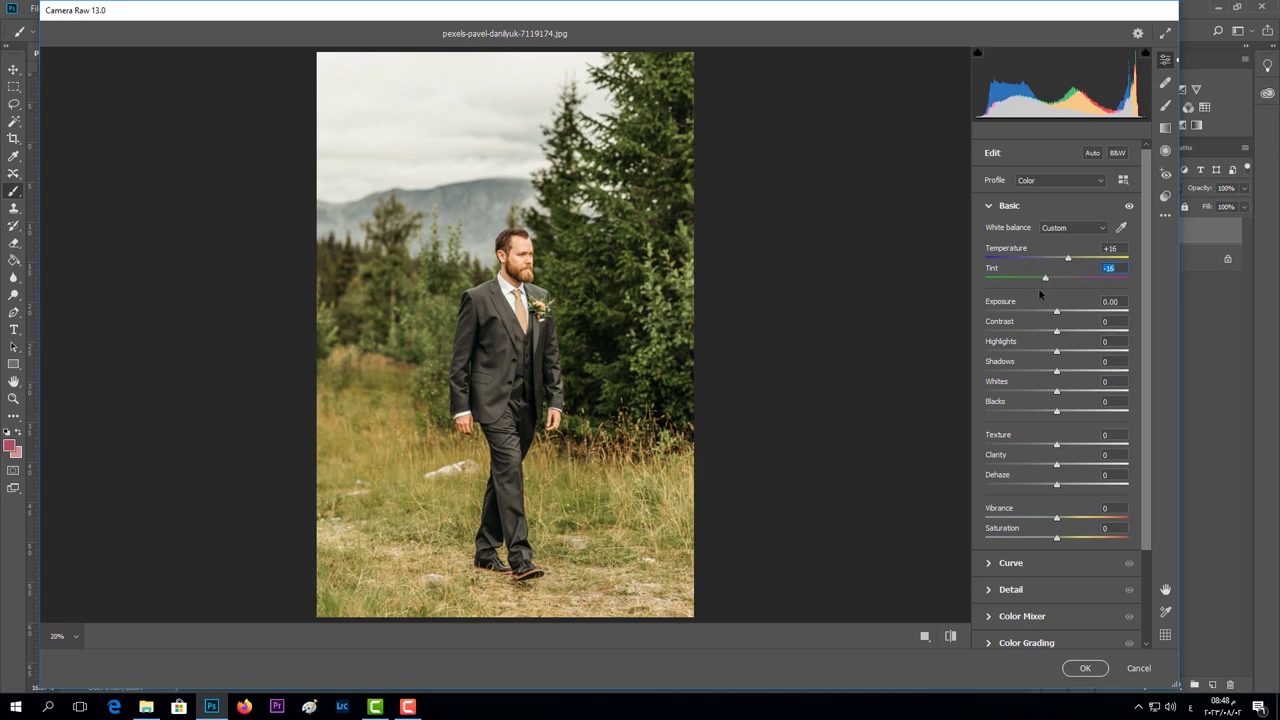
scroll(1062, 378, down, 1)
scroll(1062, 378, down, 2)
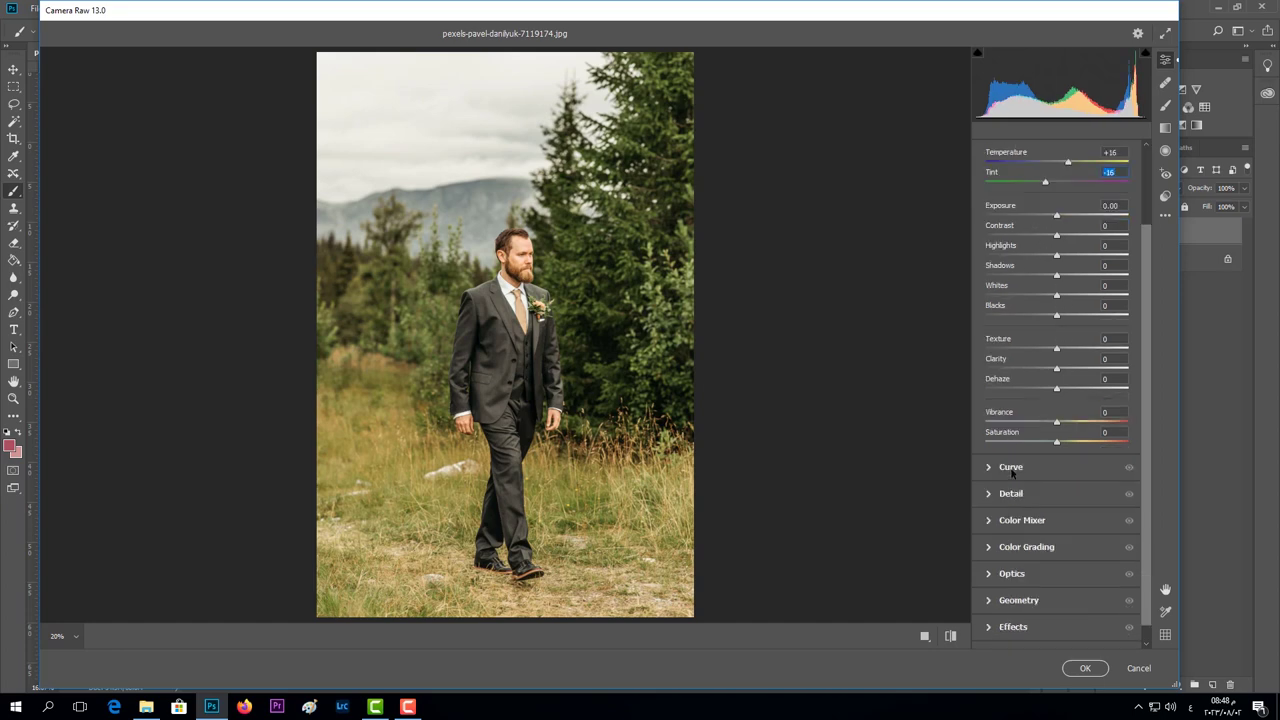
- Set the parametric tone curve to Lights -29 and Highlights +10
click(1011, 467)
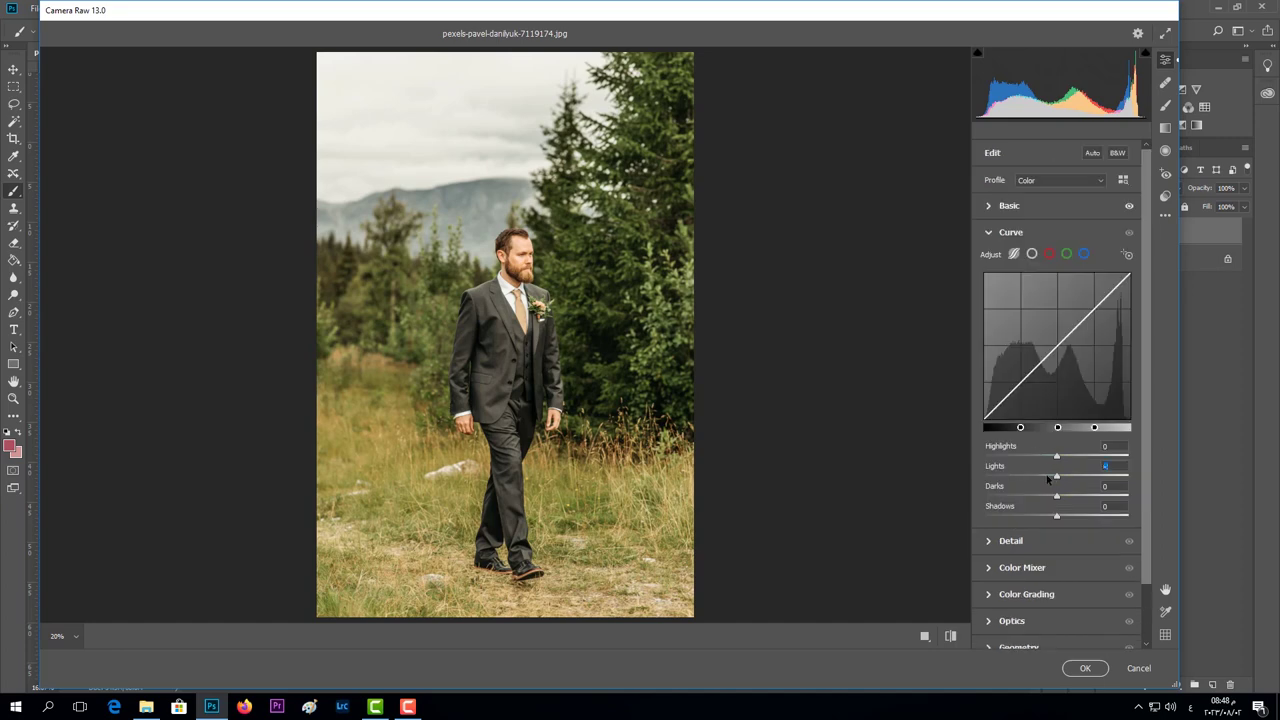
drag(1048, 478, 1036, 478)
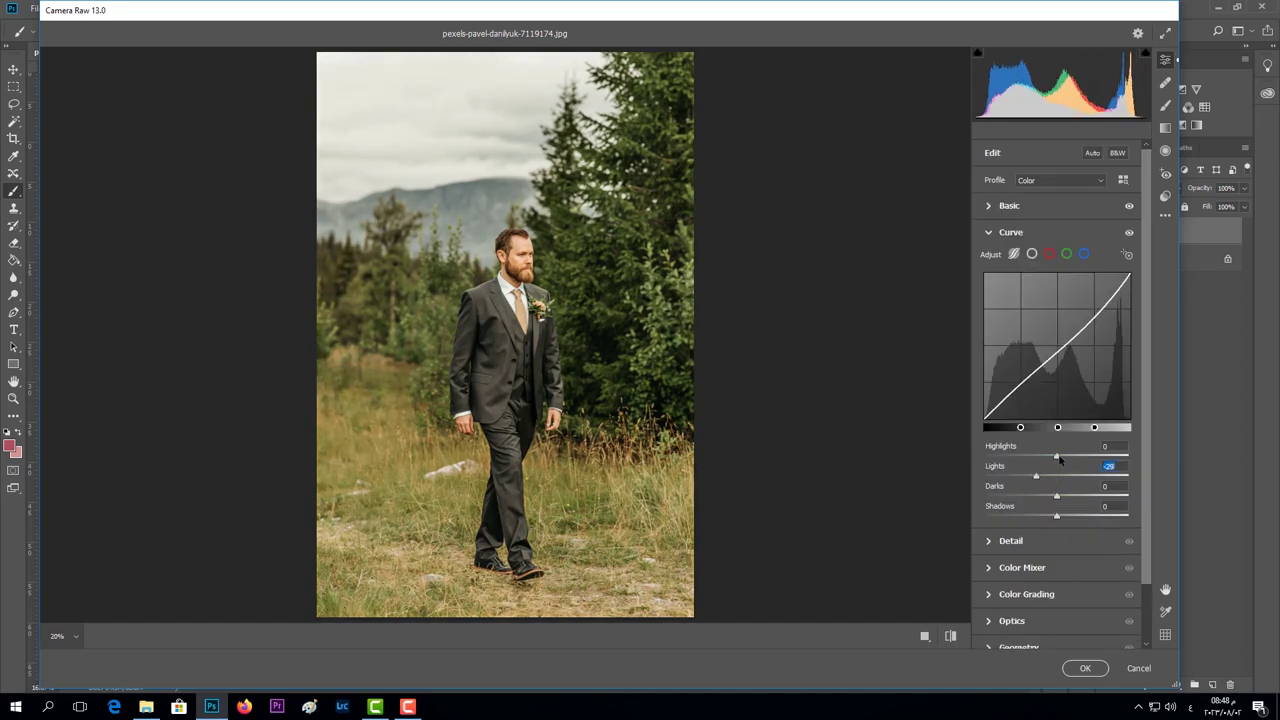
drag(1058, 456, 1065, 458)
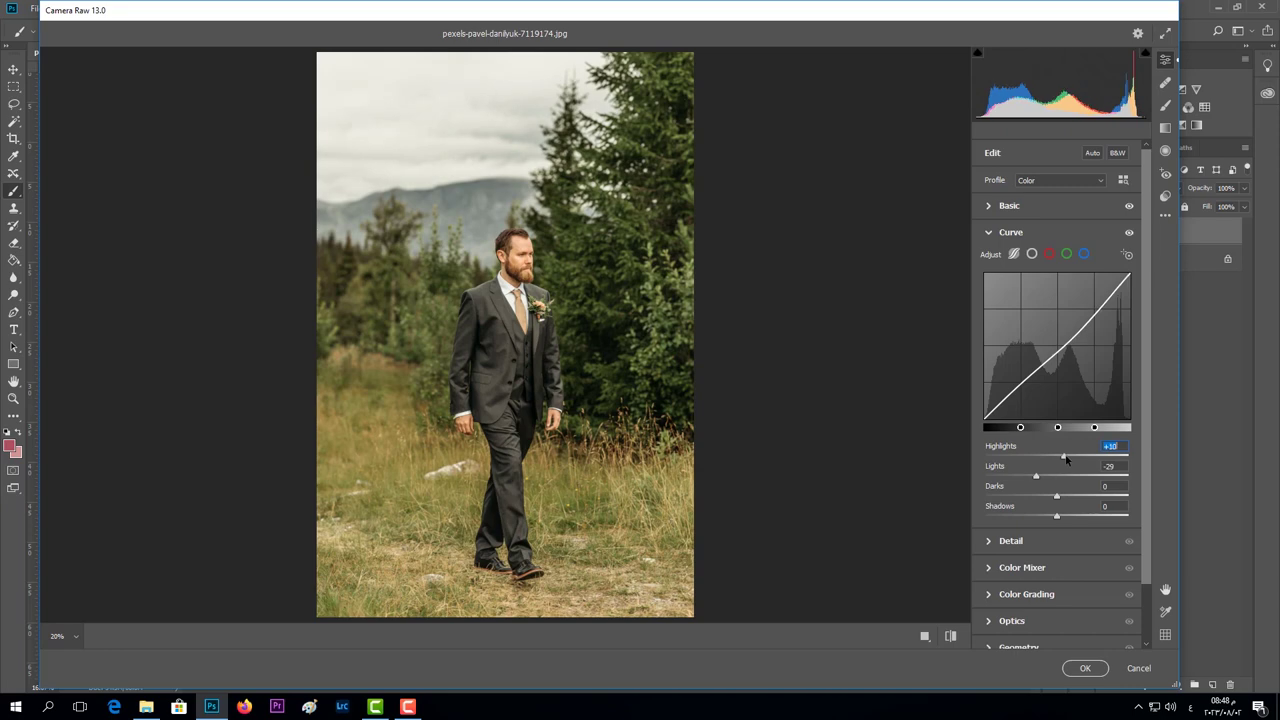
- Shape a gentle S-curve on the Point Curve with highlight, midtone and shadow points
click(1032, 253)
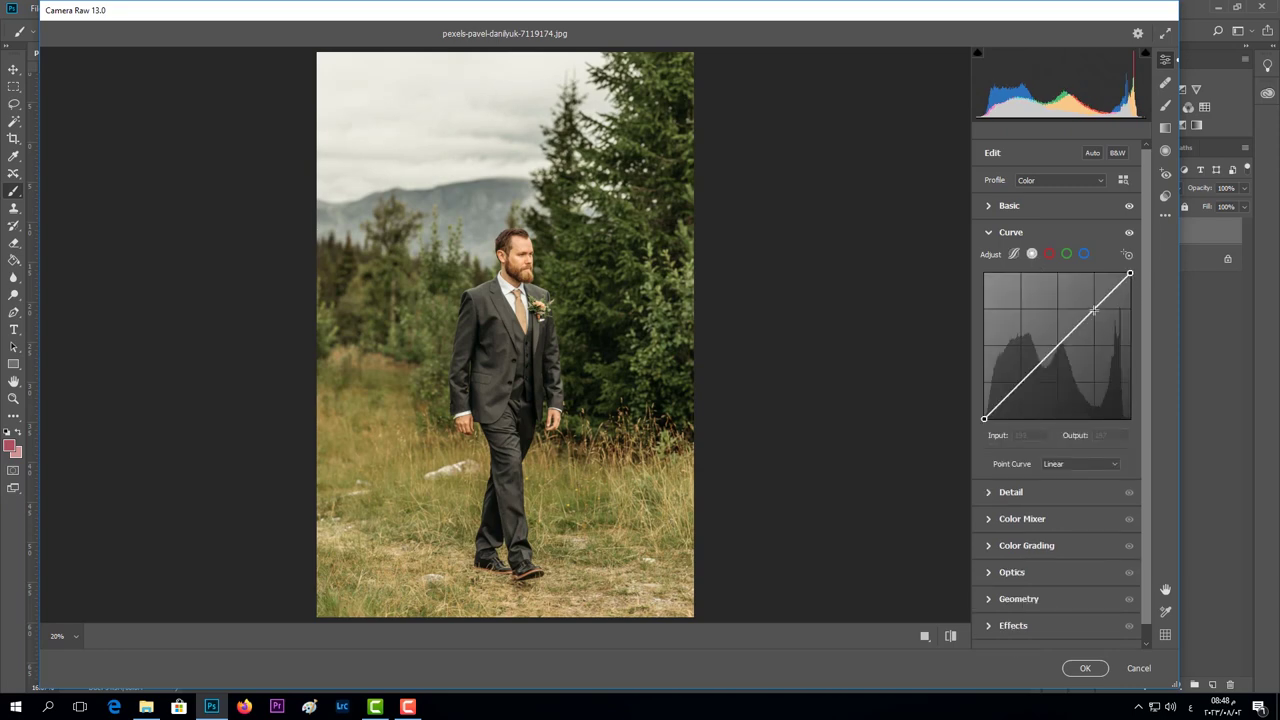
click(1094, 310)
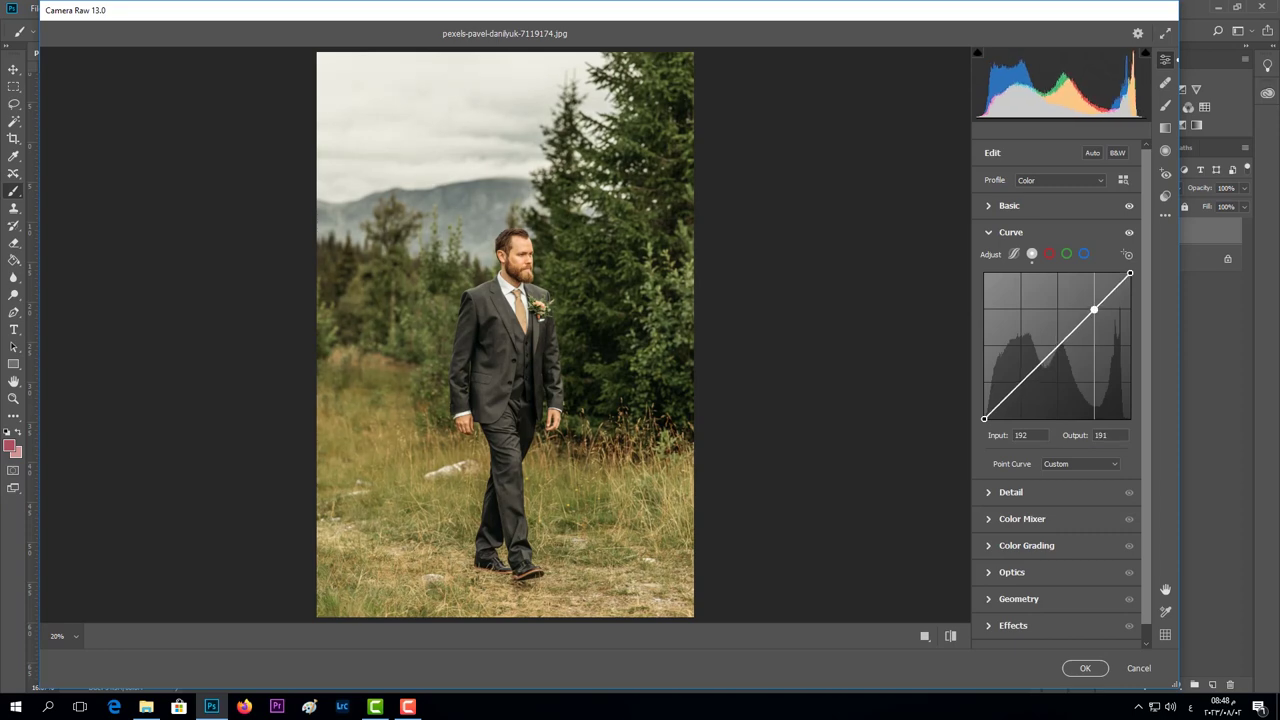
click(1058, 348)
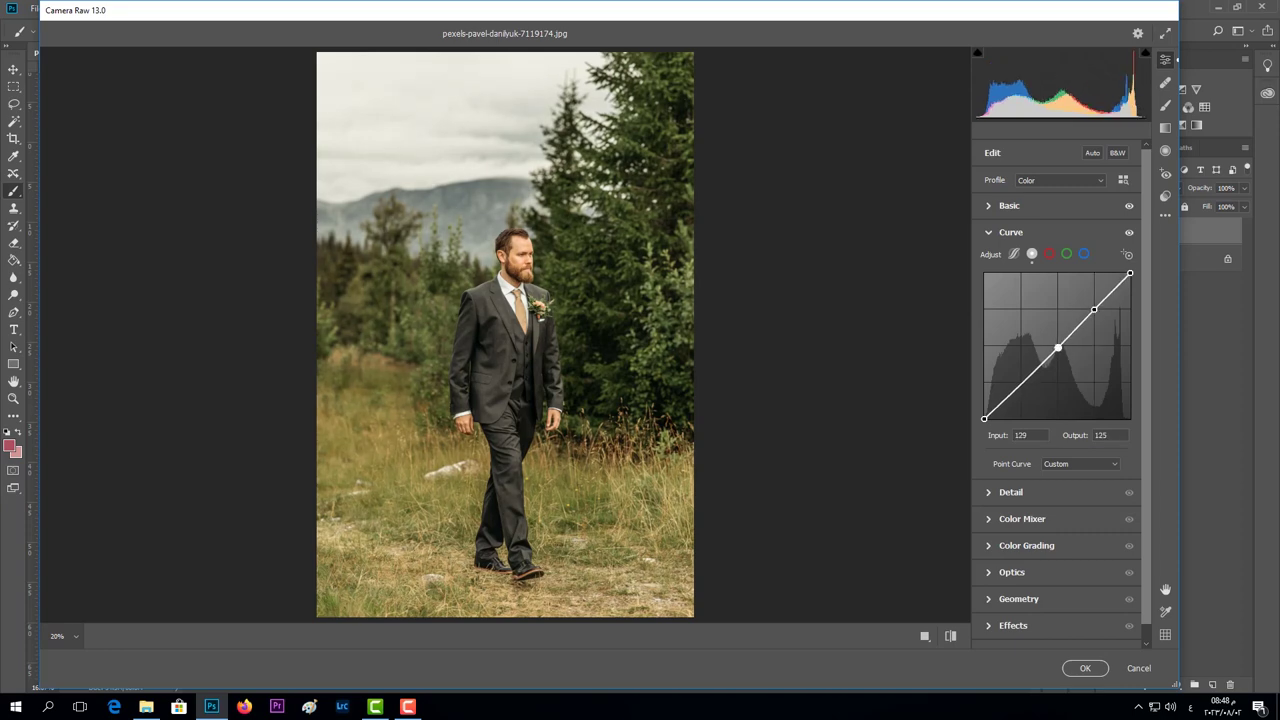
drag(1058, 348, 1058, 346)
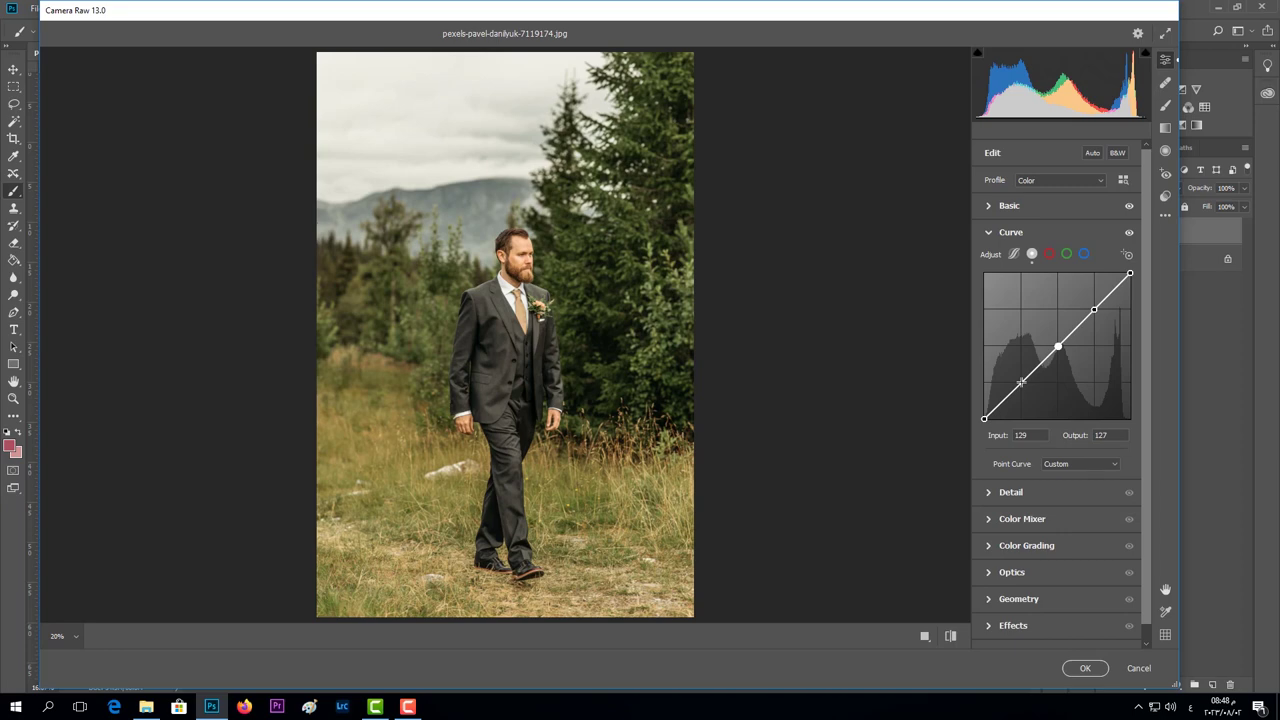
click(1021, 382)
drag(1094, 311, 1094, 303)
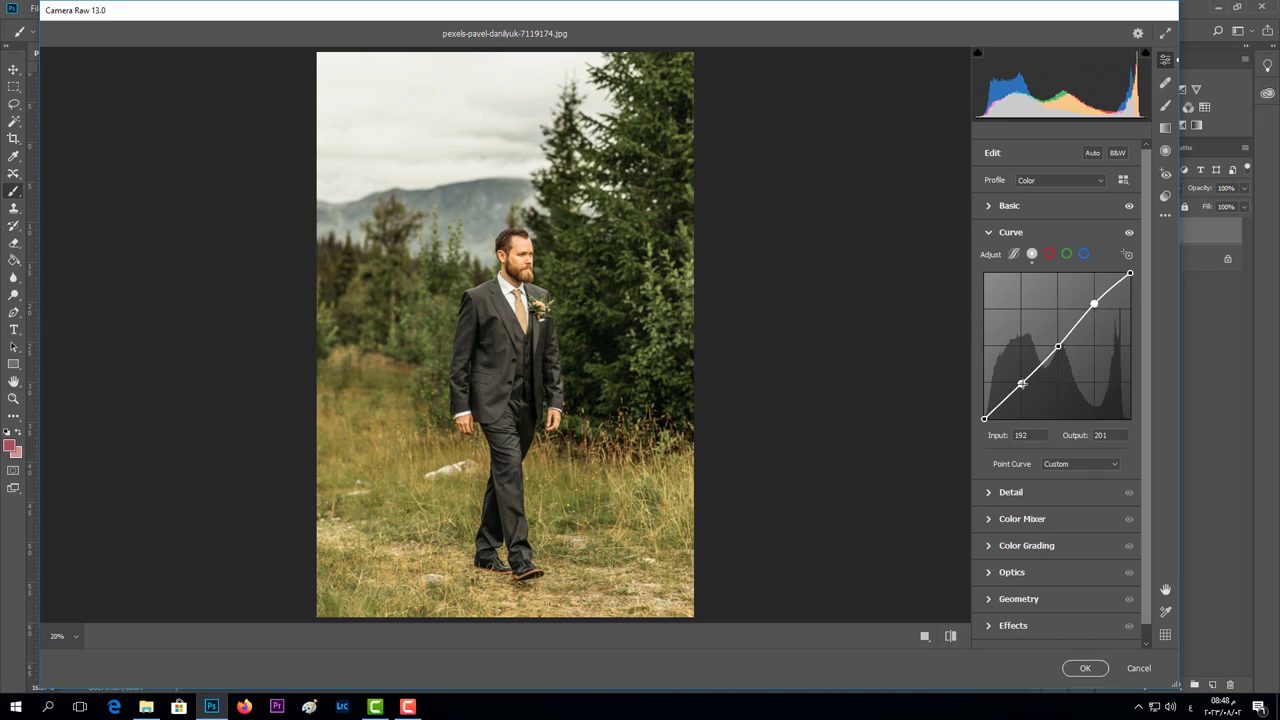
drag(1022, 383, 1022, 385)
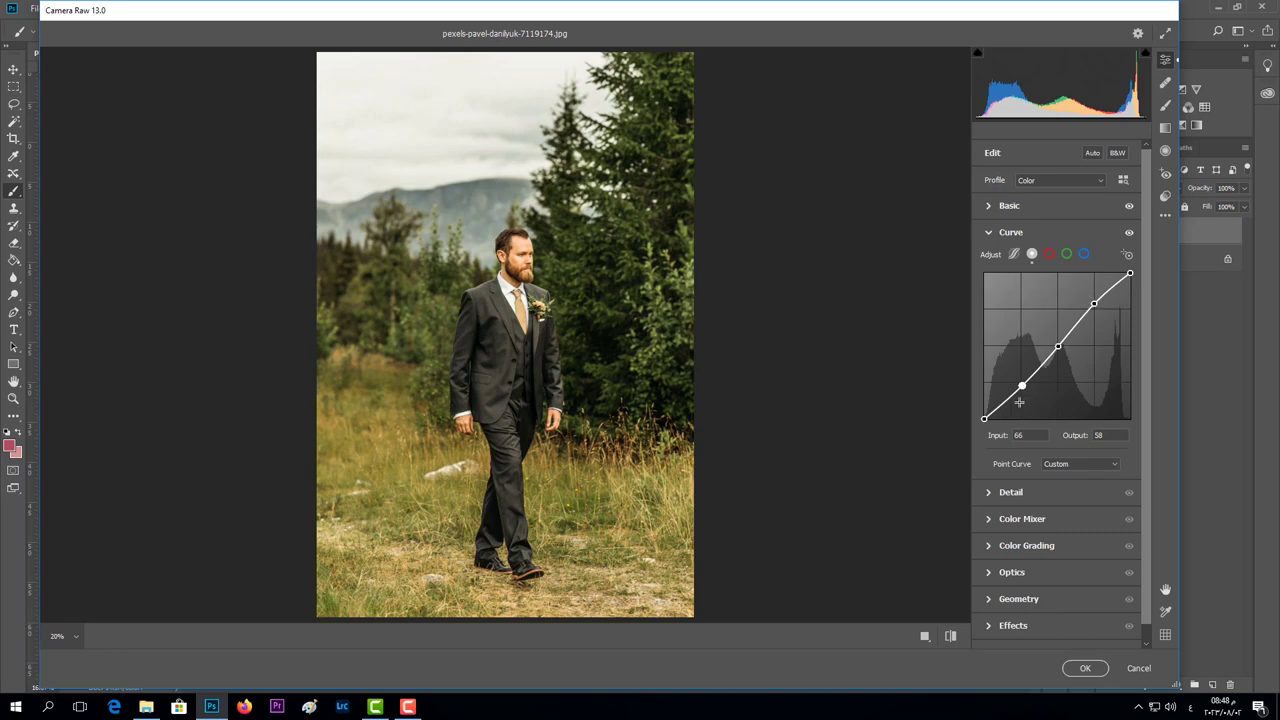
drag(1022, 386, 1022, 385)
click(994, 208)
- Set Contrast -22, Highlights -27, Blacks -18, Texture +8, Clarity -6, Dehaze +8, Vibrance +20
mouse_move(1057, 332)
mouse_down()
mouse_move(1037, 352)
mouse_move(1061, 372)
mouse_move(1044, 412)
mouse_up()
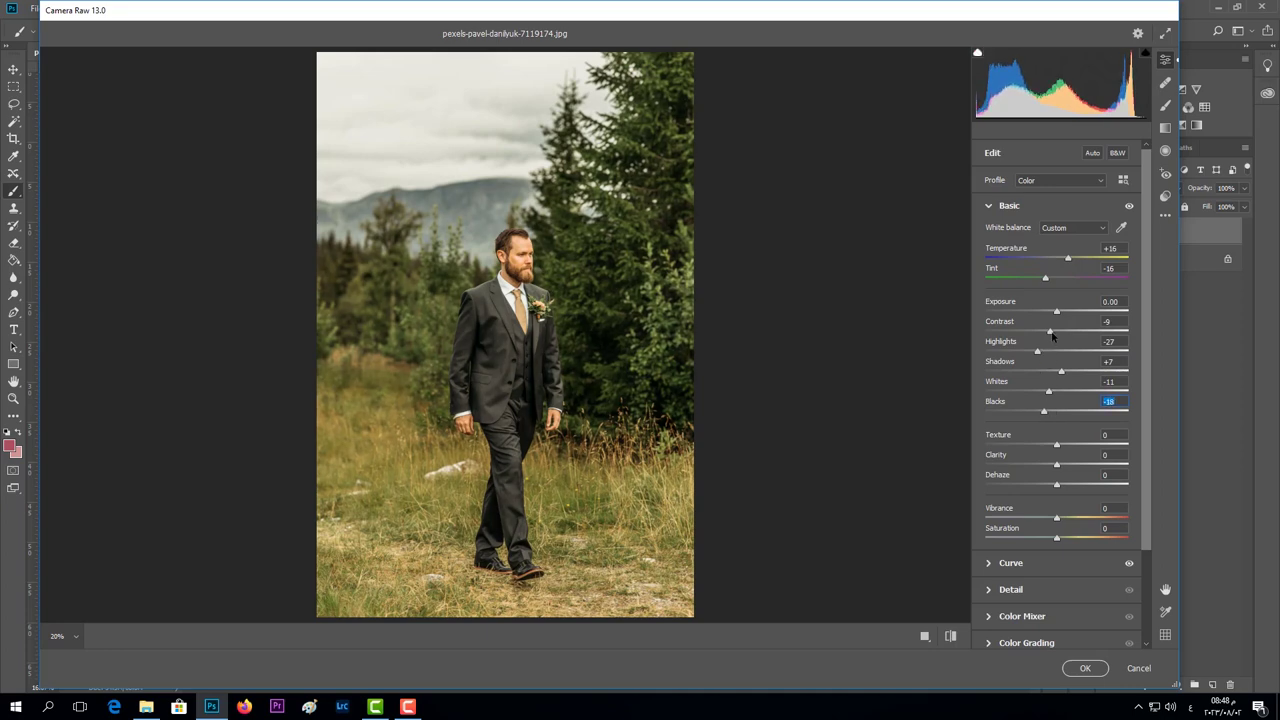
drag(1049, 332, 1058, 315)
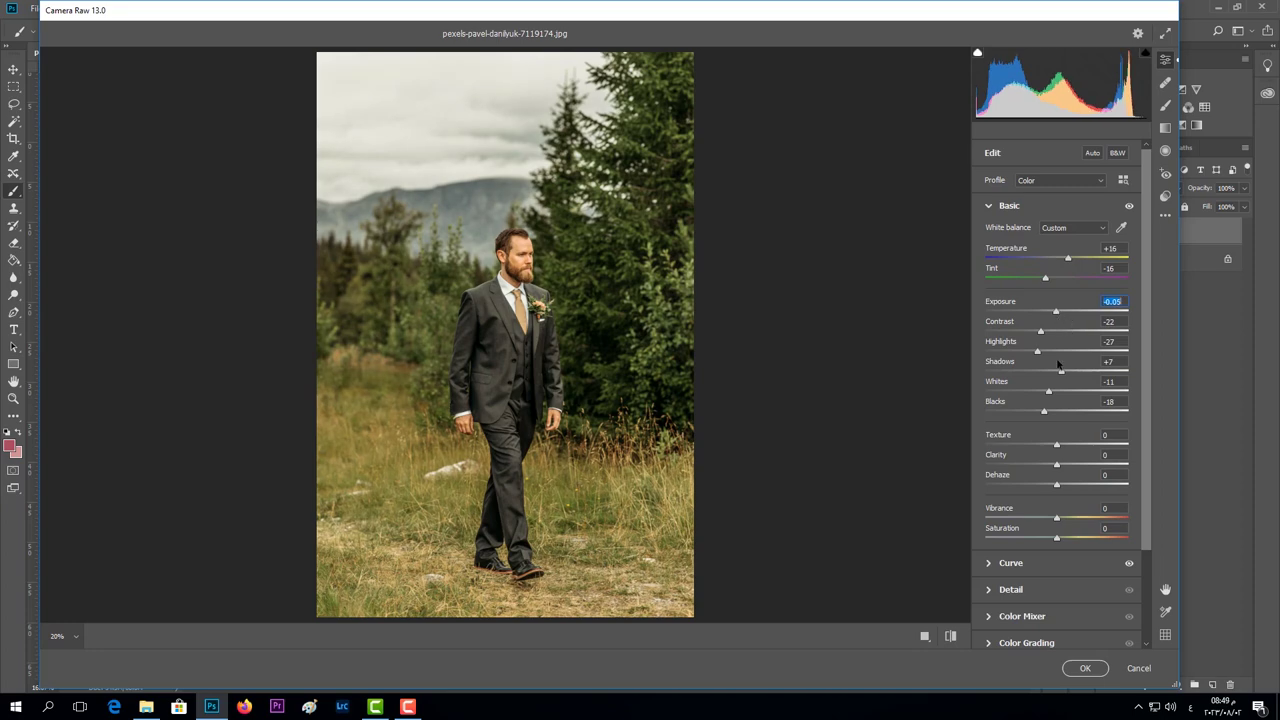
drag(1056, 444, 1063, 487)
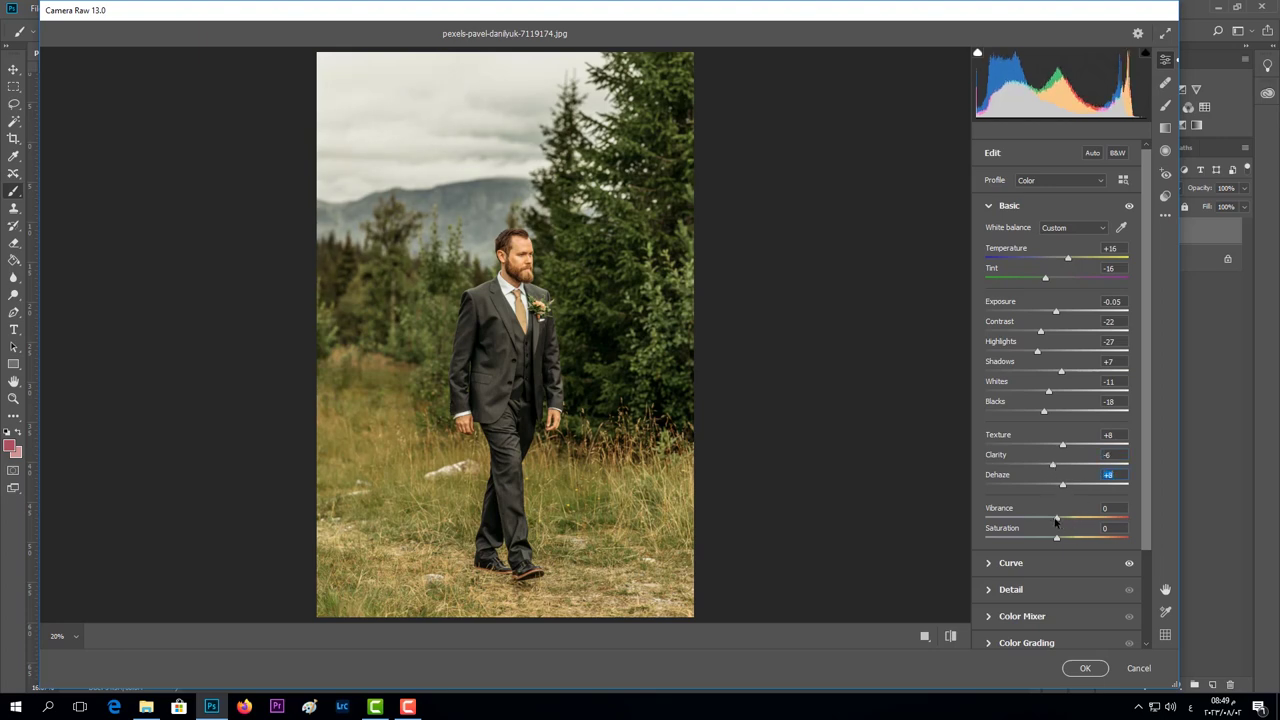
scroll(1143, 454, down, 3)
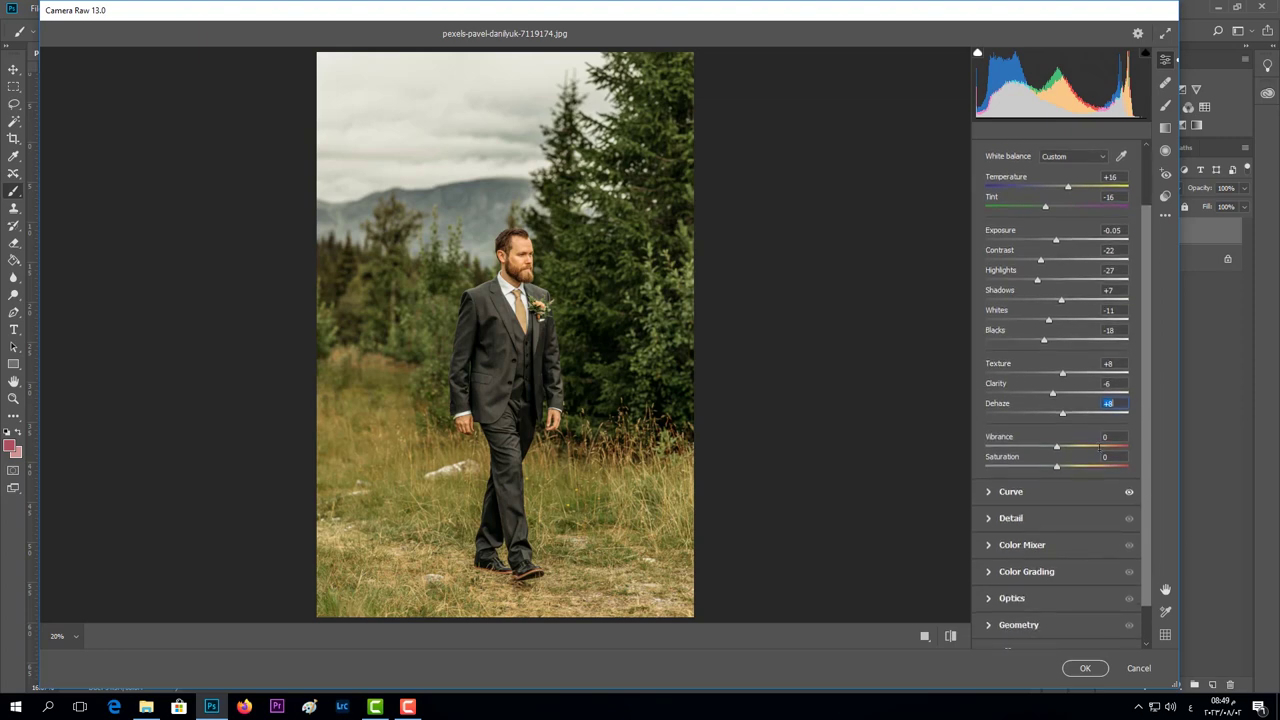
drag(1060, 452, 1073, 453)
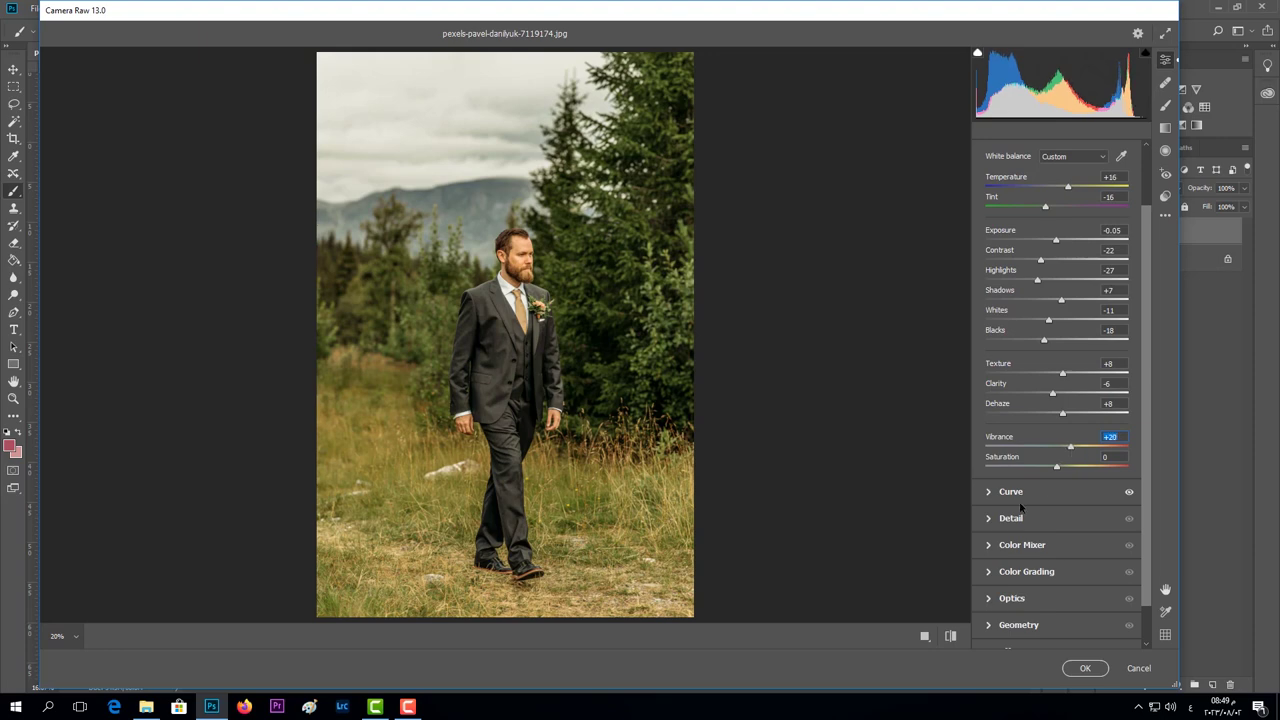
scroll(1028, 505, down, 1)
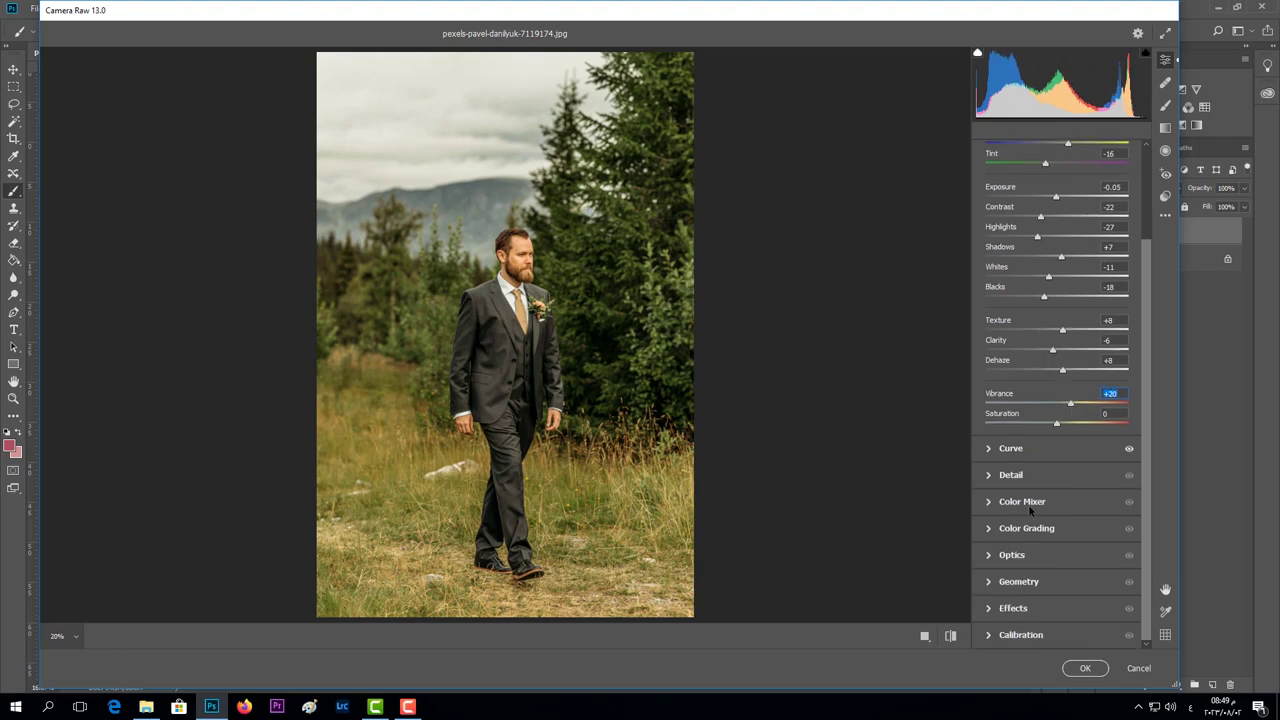
- Set Sharpening 43 with Masking 38, plus Noise Reduction 23 and Color Noise Reduction 23
click(988, 475)
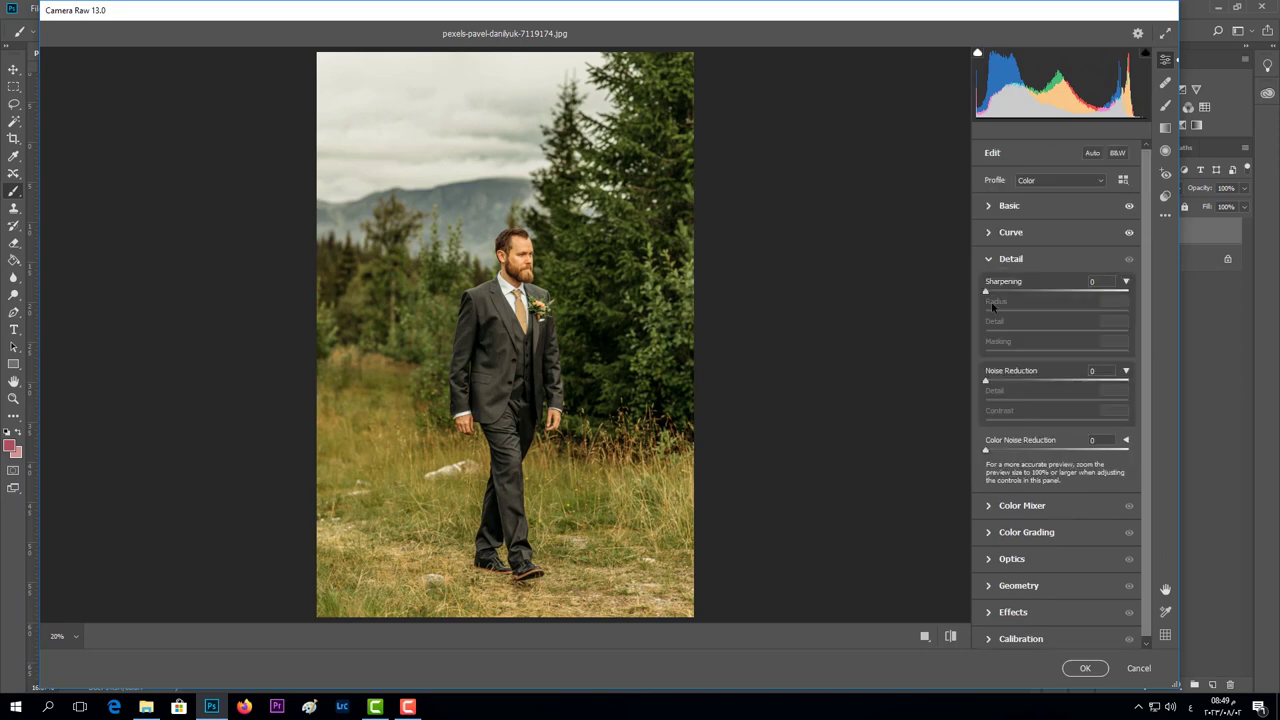
drag(986, 294, 1029, 297)
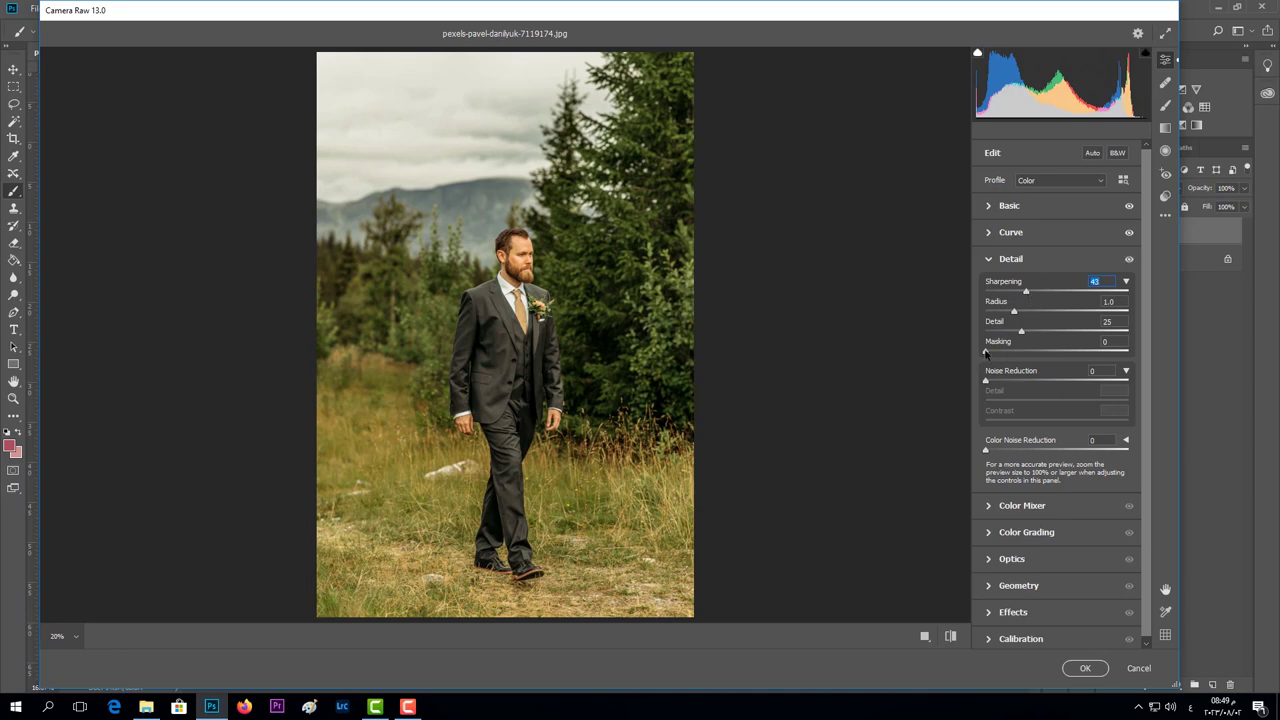
key(alt)
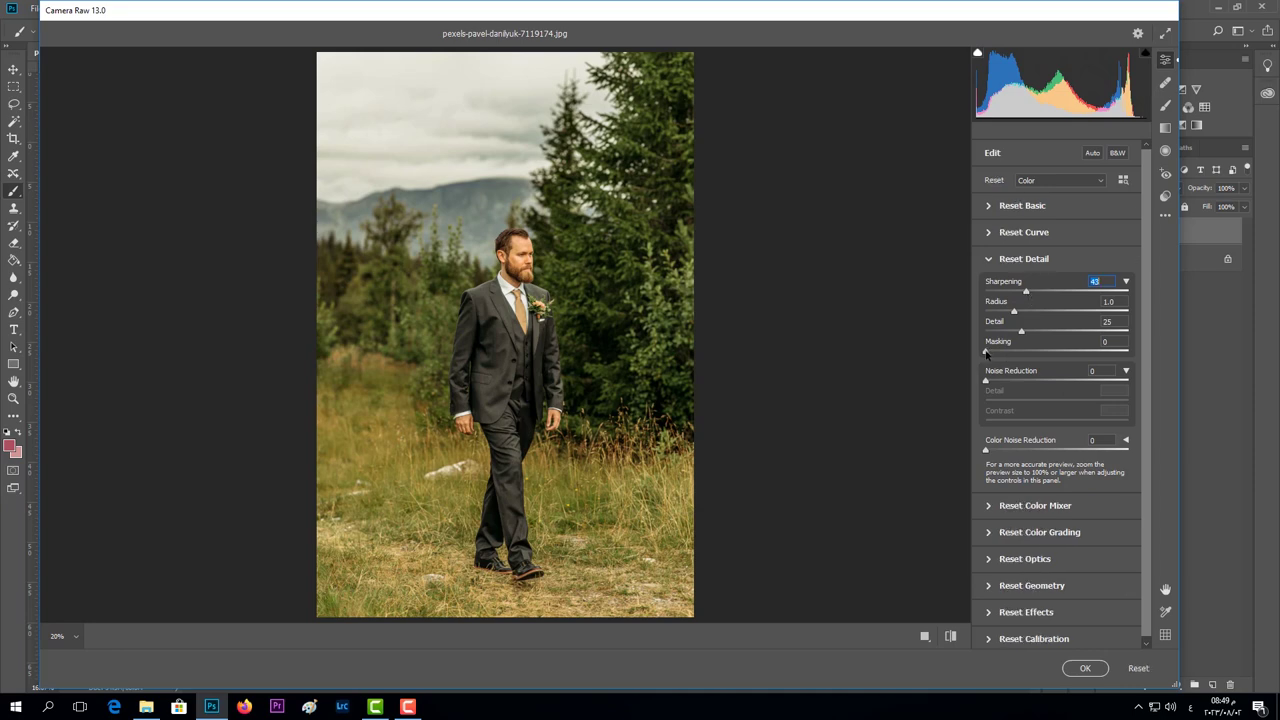
mouse_move(986, 353)
mouse_down()
mouse_move(1055, 354)
mouse_move(1040, 354)
mouse_move(1021, 387)
mouse_up()
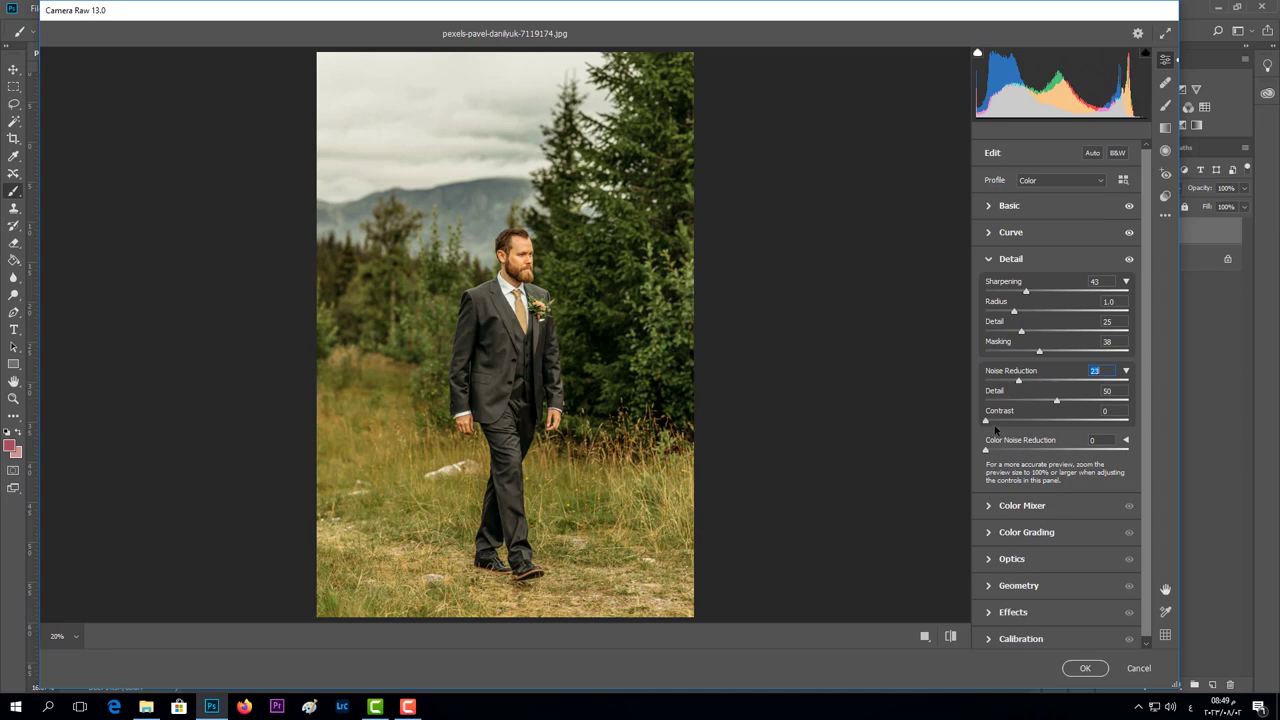
drag(987, 451, 1020, 453)
scroll(1079, 509, down, 1)
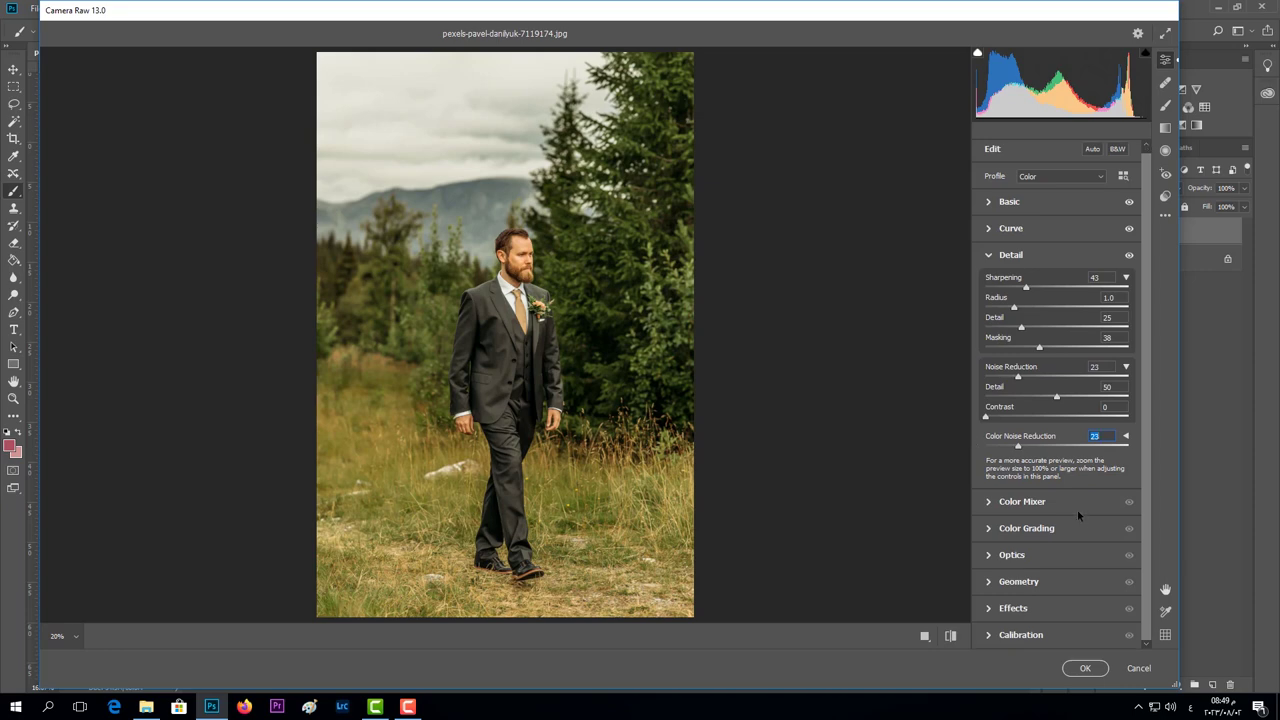
- Switch the Color Mixer to Color mode and slightly darken the red luminance
click(994, 502)
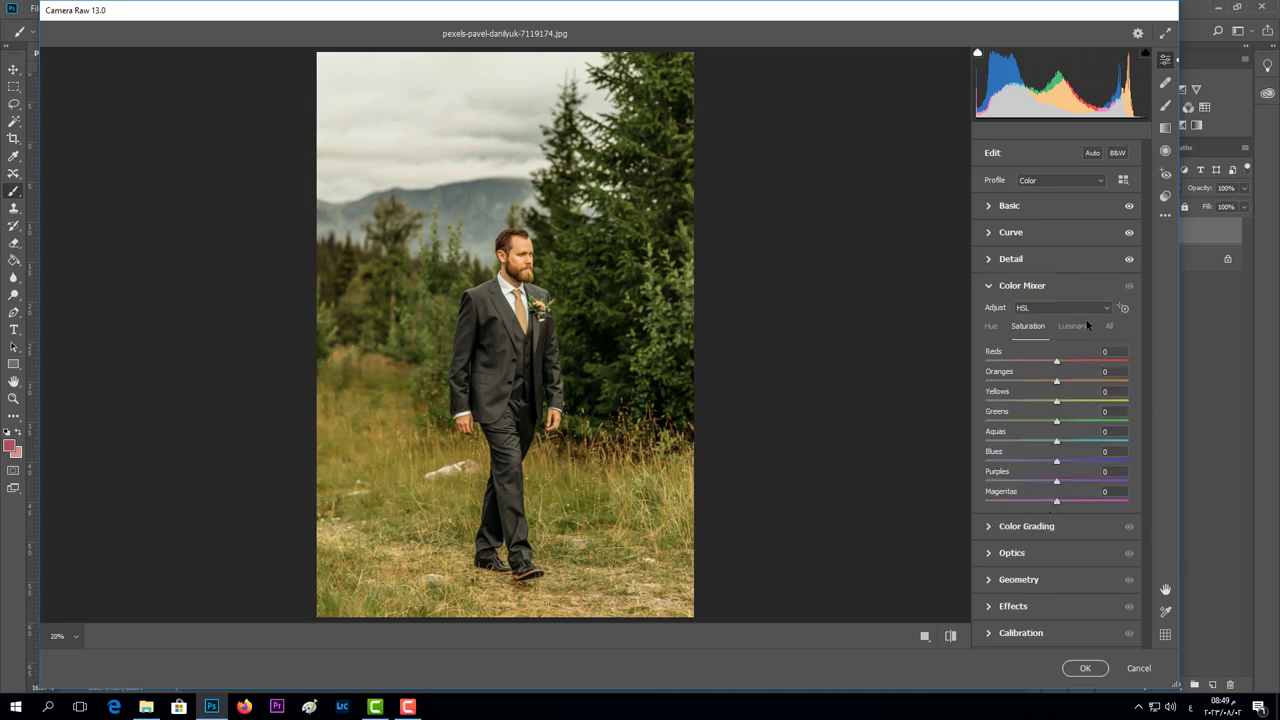
click(1076, 310)
click(1076, 316)
click(1066, 331)
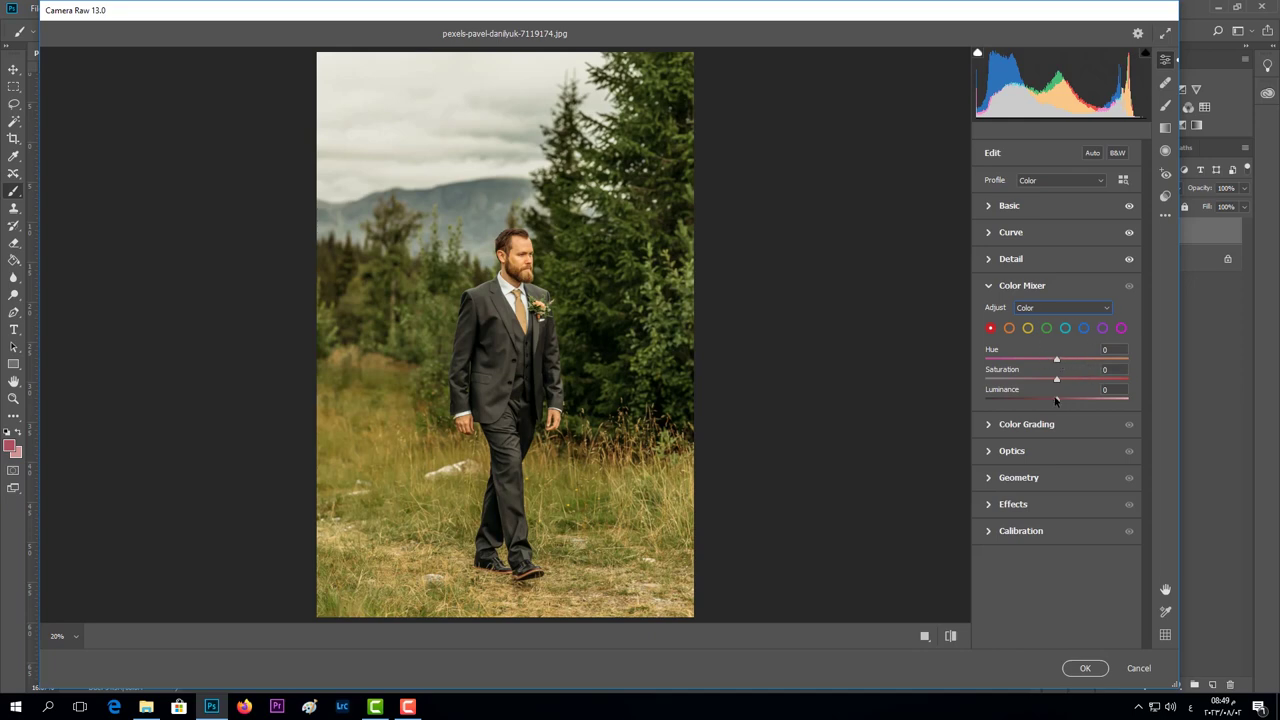
drag(1055, 400, 1048, 401)
- Set the oranges to Hue -5 and Saturation -36
click(1009, 330)
drag(1057, 362, 1055, 364)
drag(1056, 380, 1042, 381)
drag(1040, 380, 1036, 382)
drag(1036, 381, 1031, 382)
- Set the yellows to Hue -6 and Saturation -54
click(1030, 330)
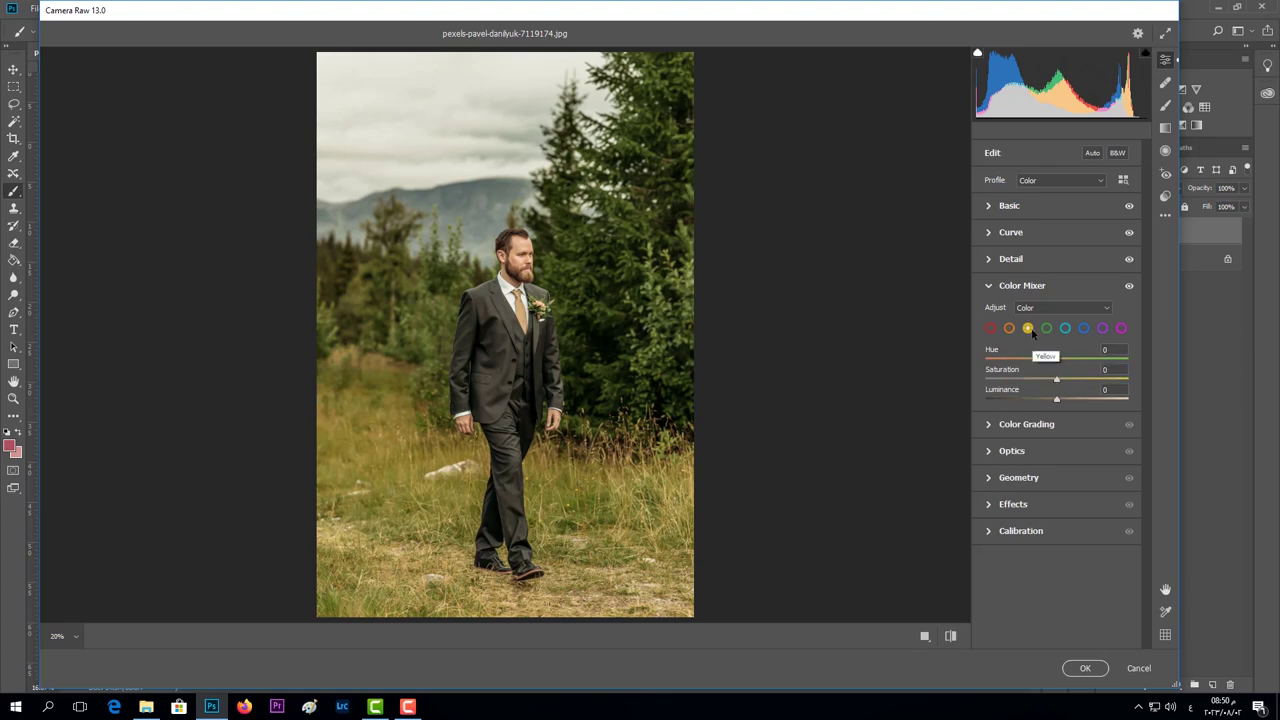
click(1052, 357)
drag(1057, 380, 1040, 380)
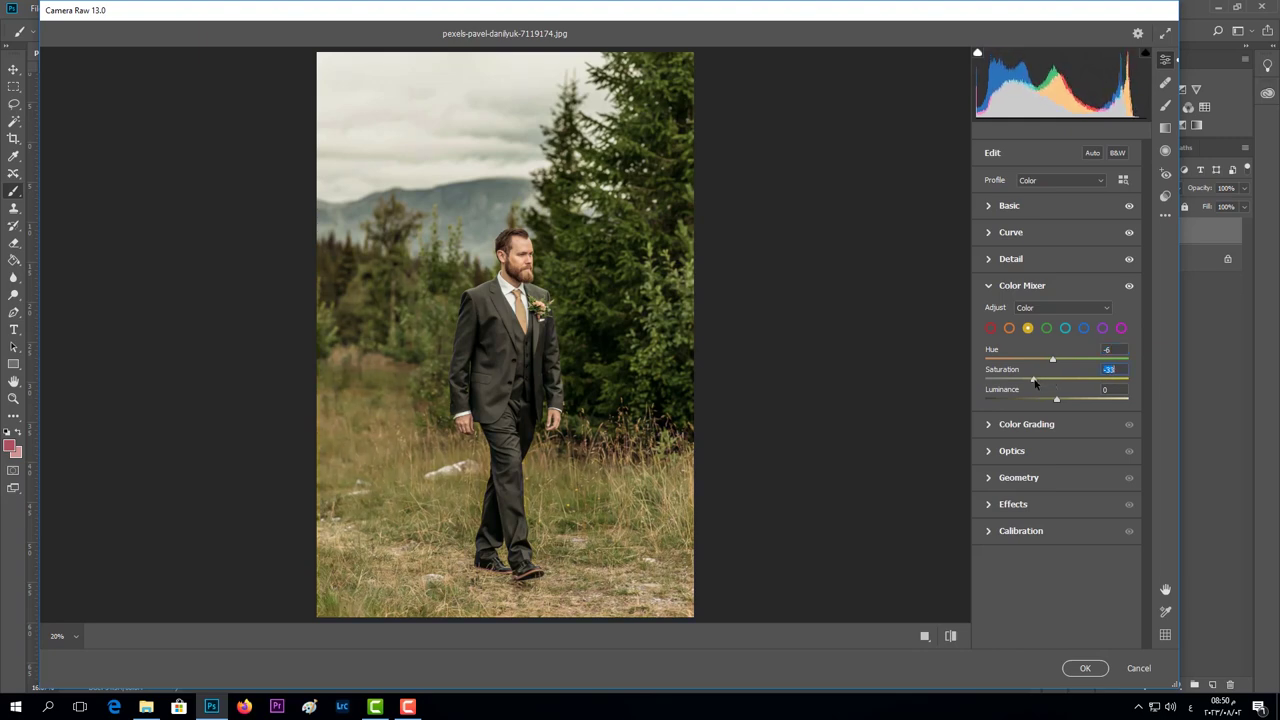
drag(1040, 380, 1019, 382)
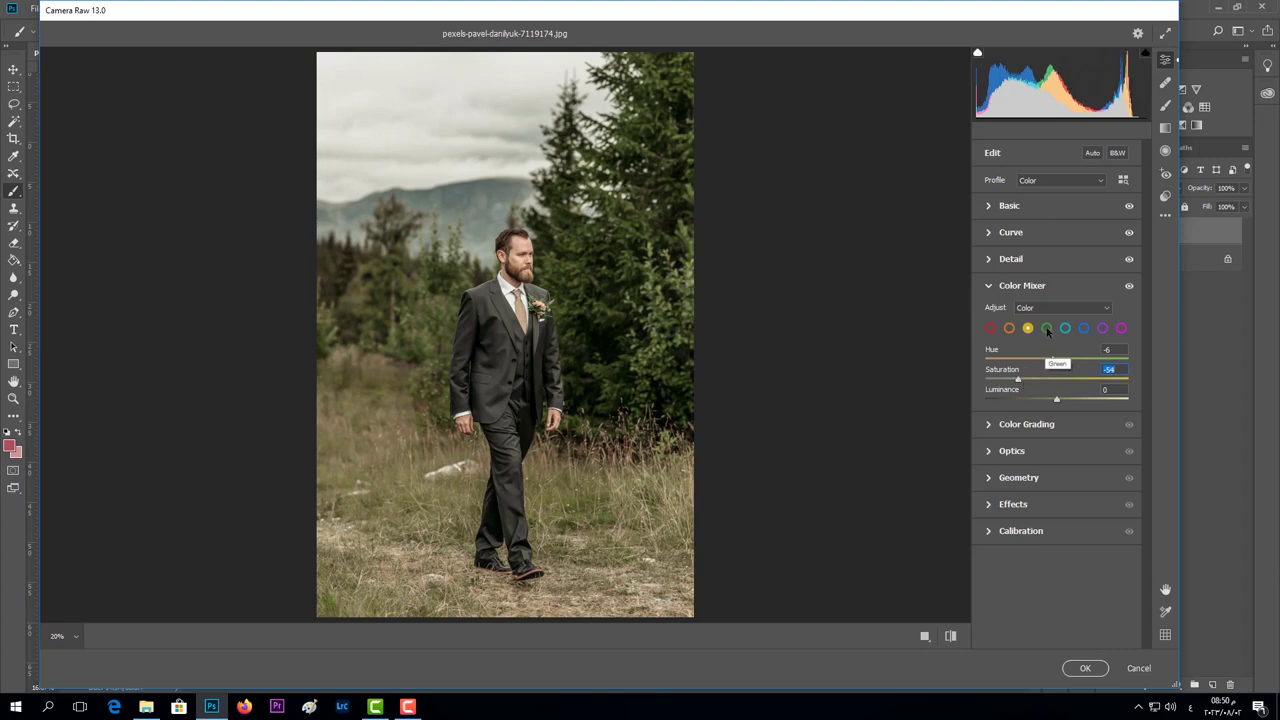
- Set the greens to Hue -60, Saturation -40 and Luminance -9
click(1047, 331)
drag(1058, 361, 1021, 362)
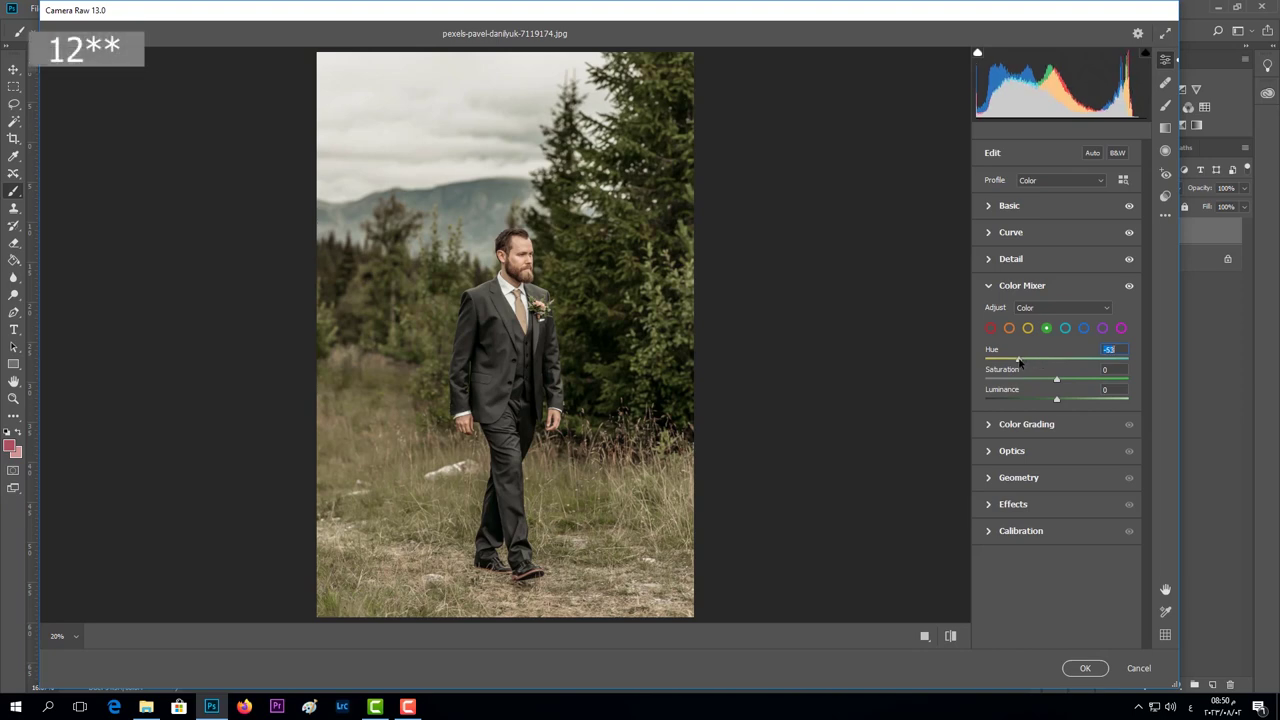
drag(1021, 362, 1013, 361)
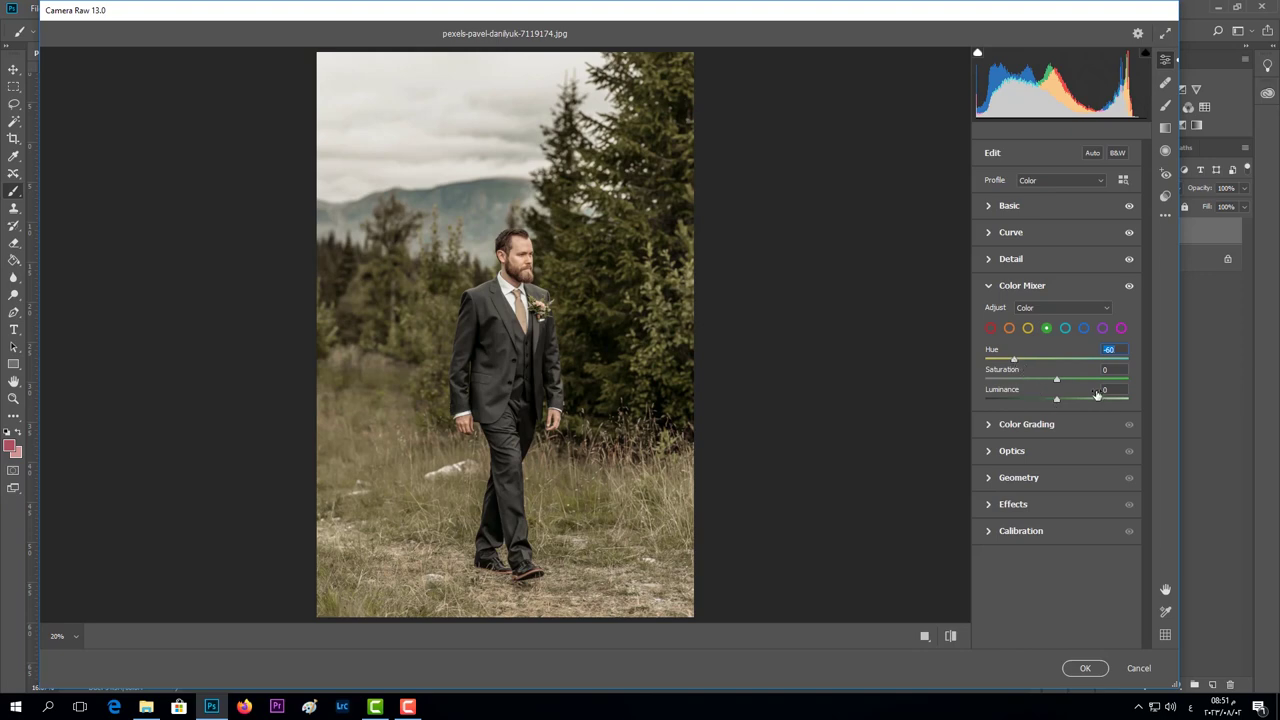
drag(1056, 380, 1027, 381)
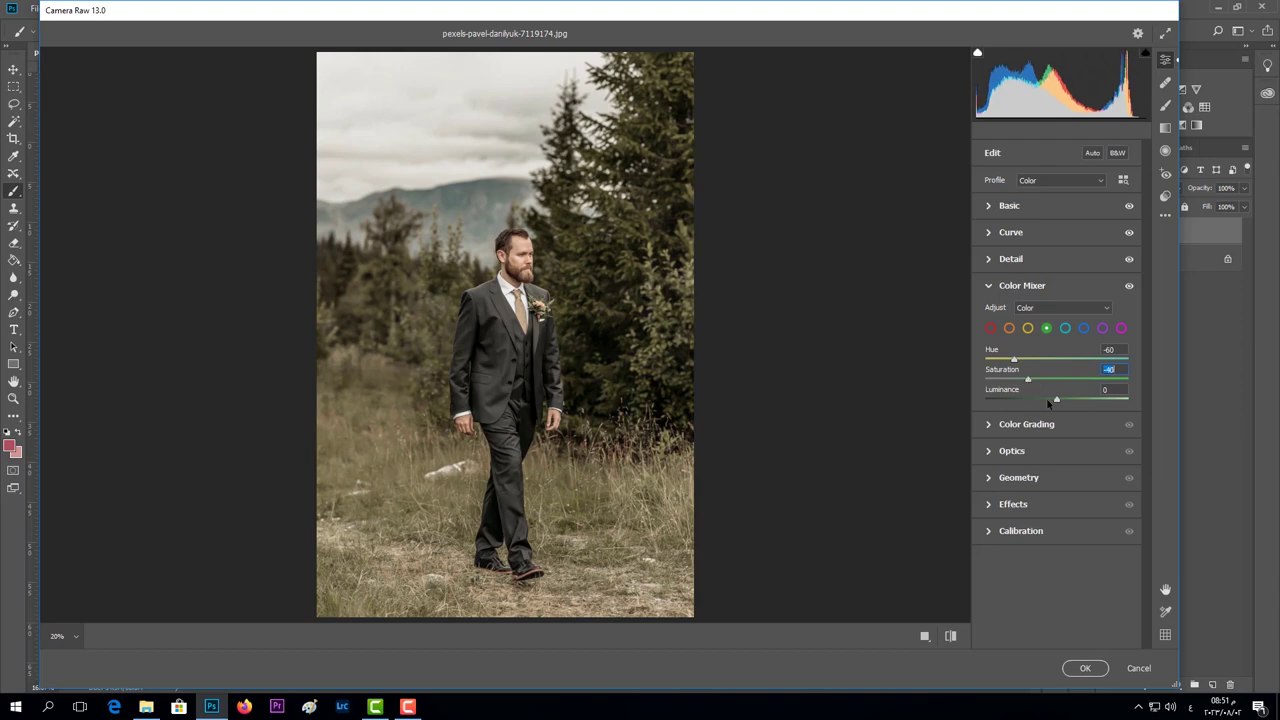
drag(1056, 400, 1049, 400)
- Desaturate aquas to -42, blues to -21, and purples and magentas to -50
click(1065, 328)
mouse_move(1056, 378)
mouse_down()
mouse_move(1010, 378)
mouse_move(1027, 378)
mouse_up()
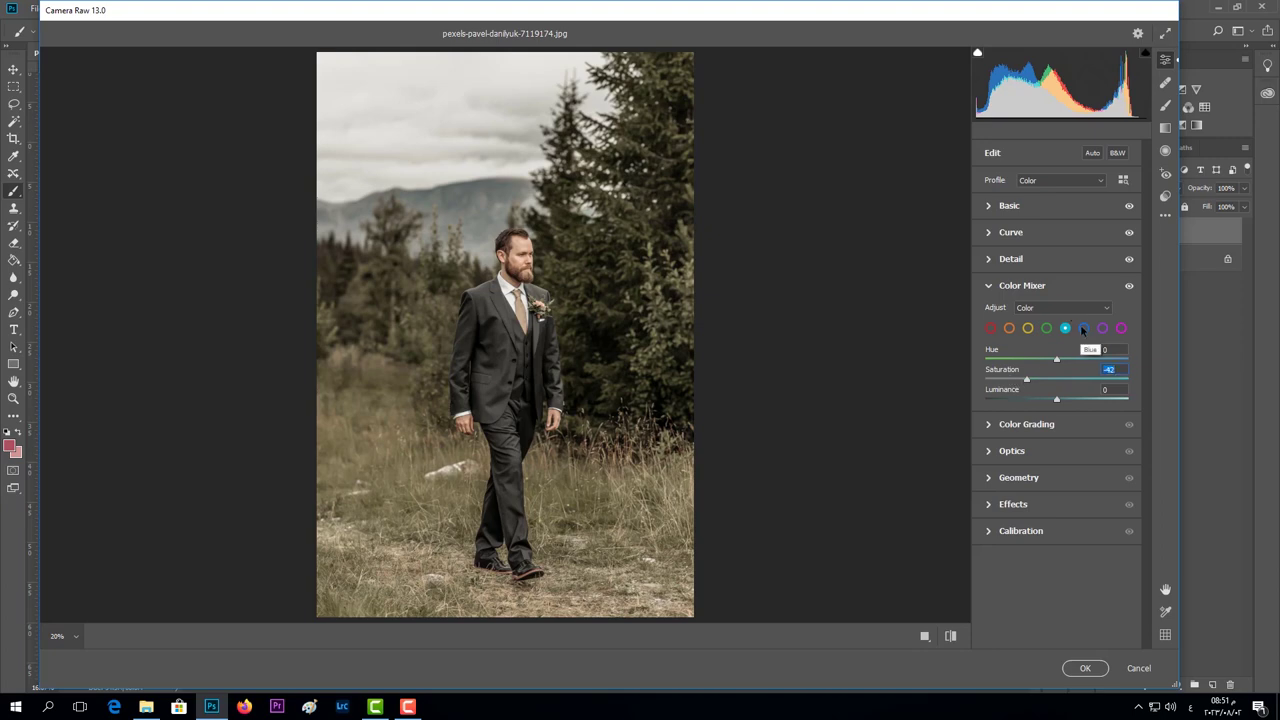
click(1083, 328)
drag(1056, 379, 1040, 380)
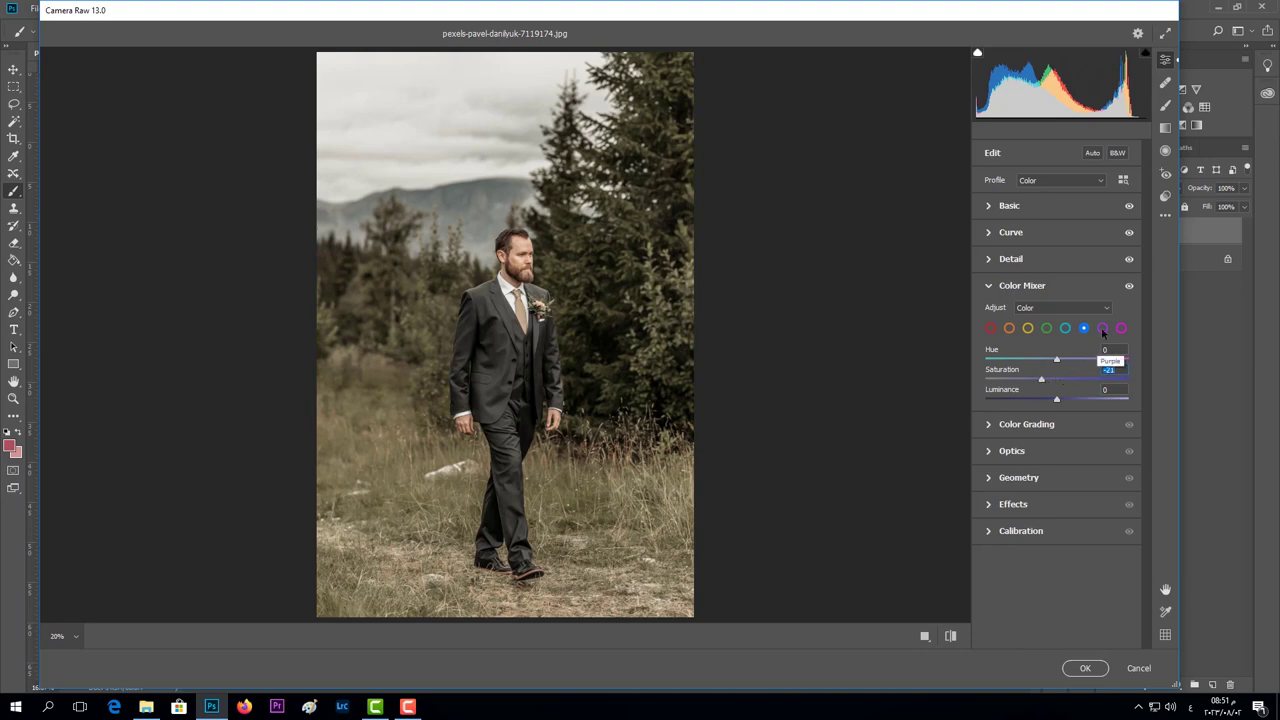
click(1102, 329)
click(1086, 334)
click(1103, 331)
drag(1056, 379, 1021, 381)
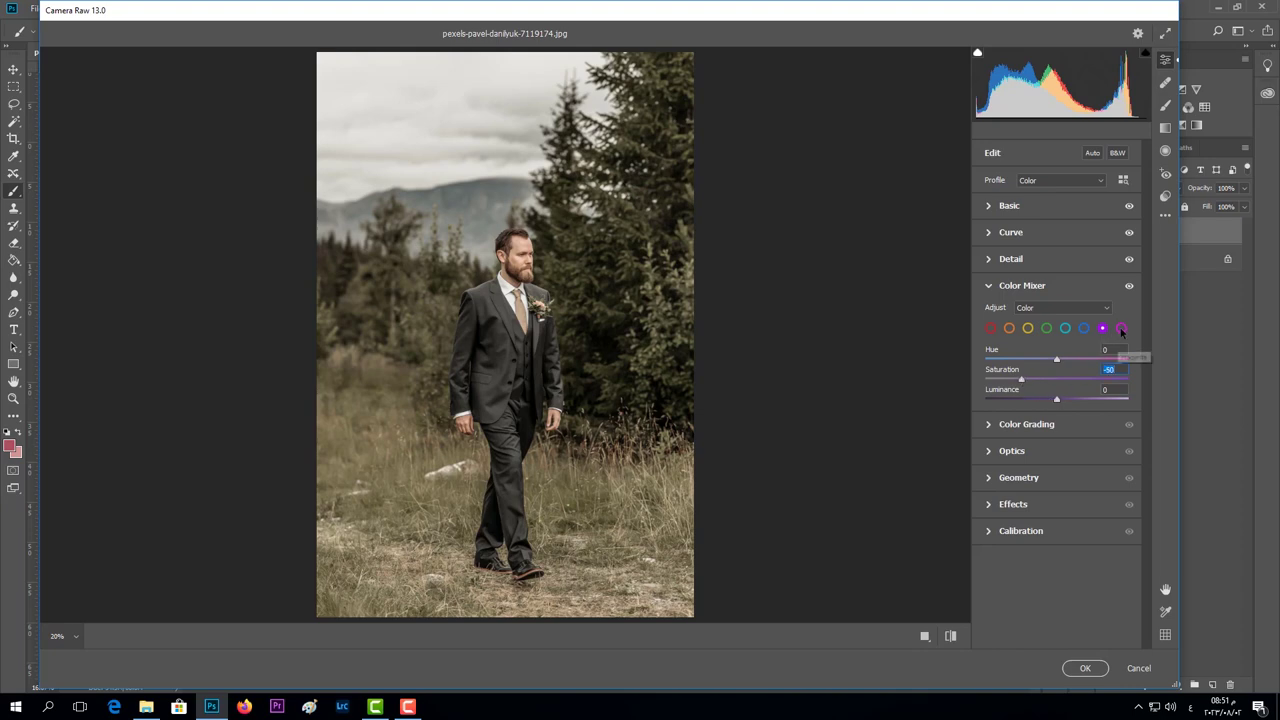
click(1121, 328)
drag(1056, 379, 1018, 379)
- Review the hue, saturation and luminance changes in the HSL view
click(1052, 308)
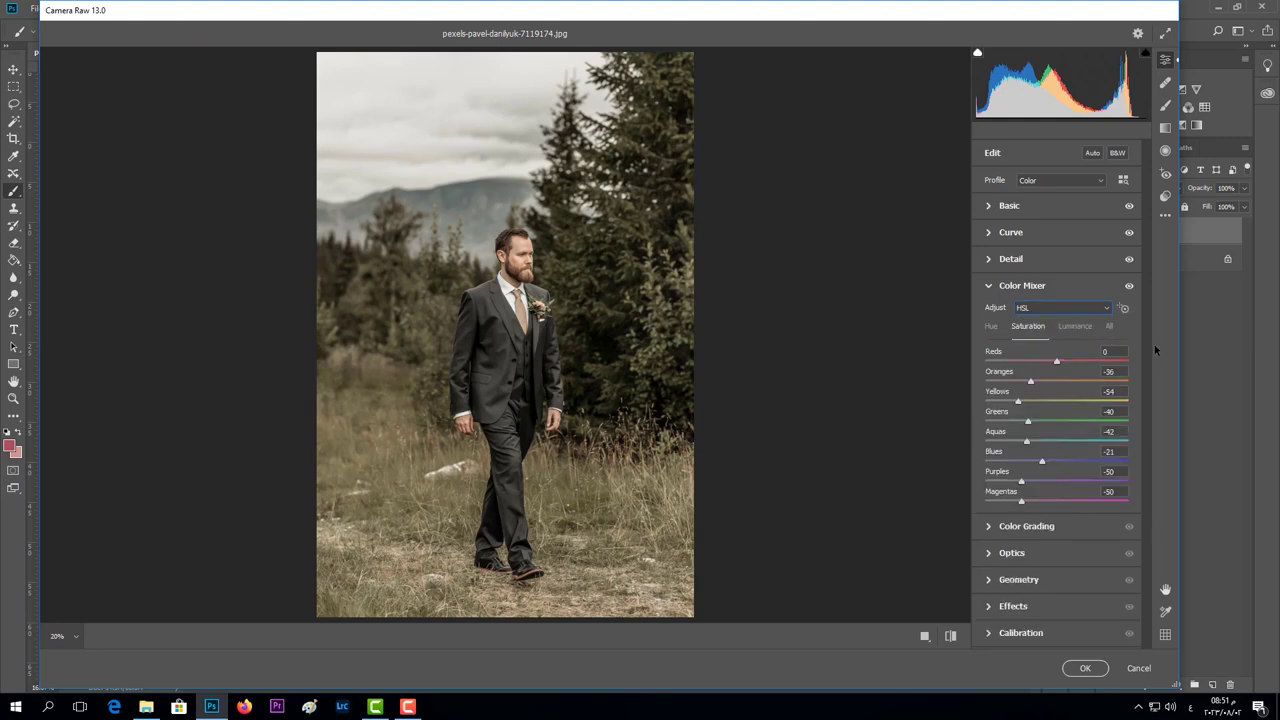
click(992, 326)
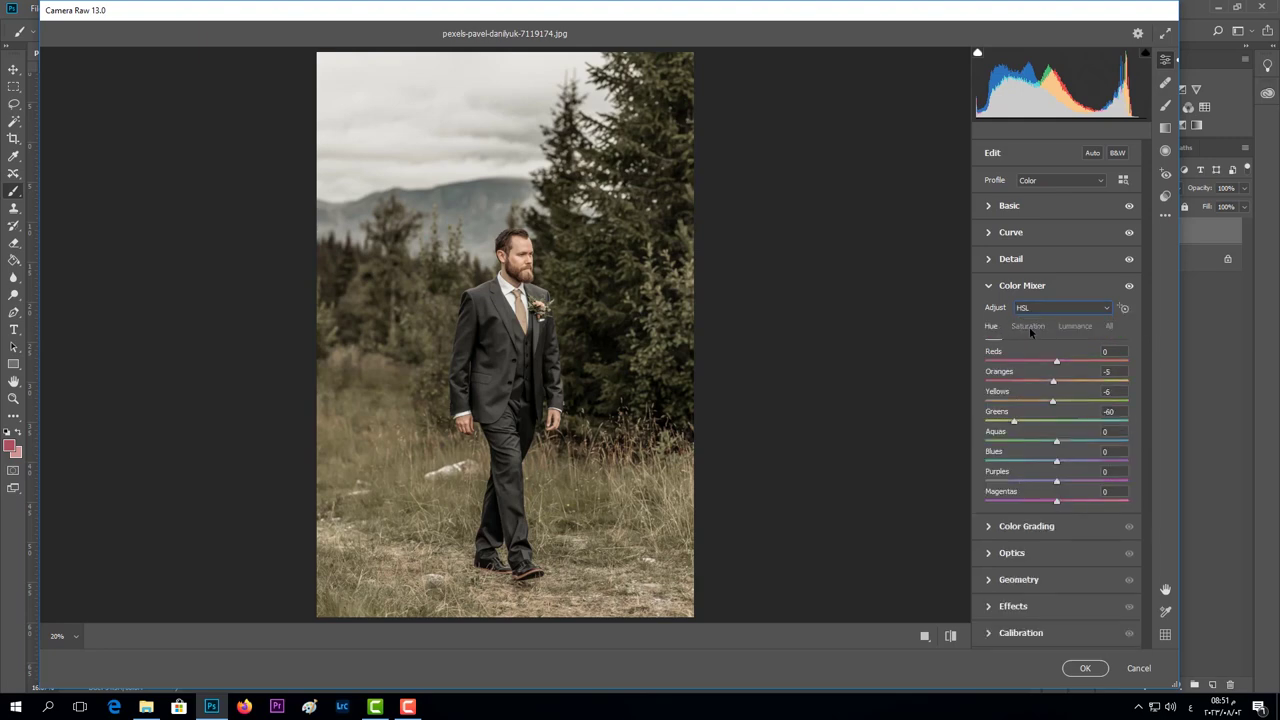
click(1029, 326)
click(1075, 326)
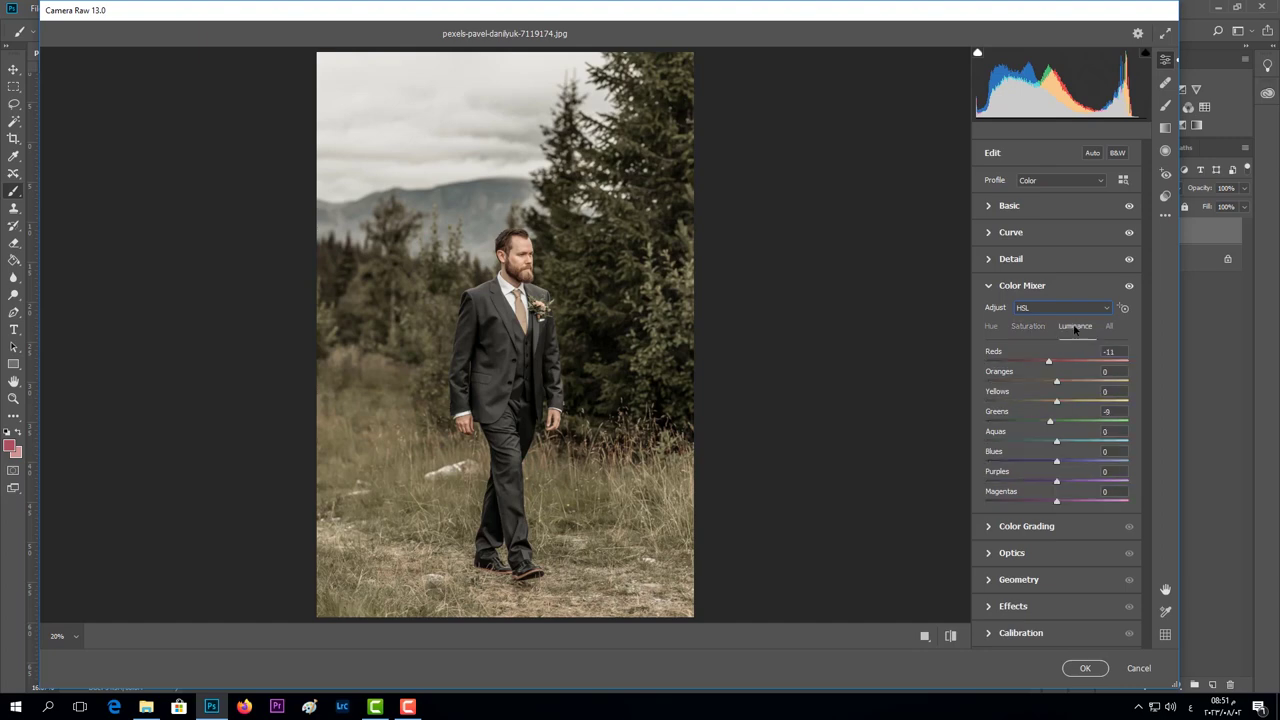
- Tint the shadows in Color Grading with Hue 50 and Saturation 10
click(992, 527)
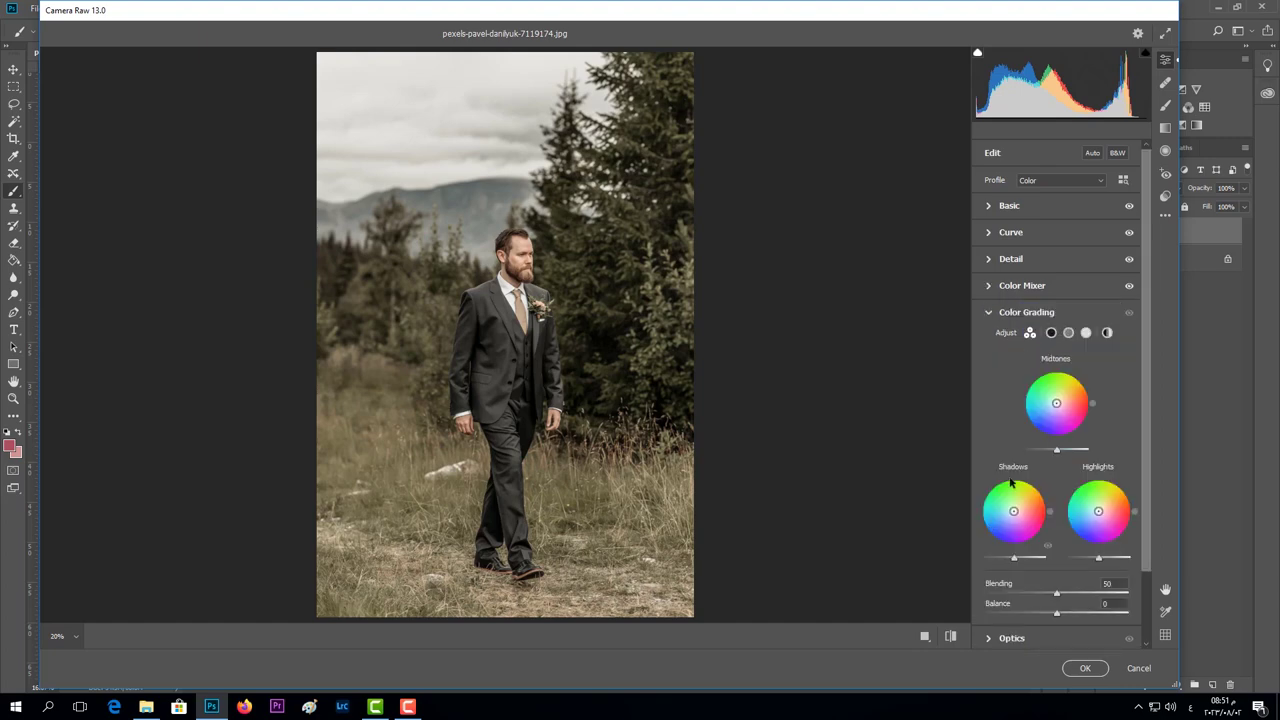
click(1051, 333)
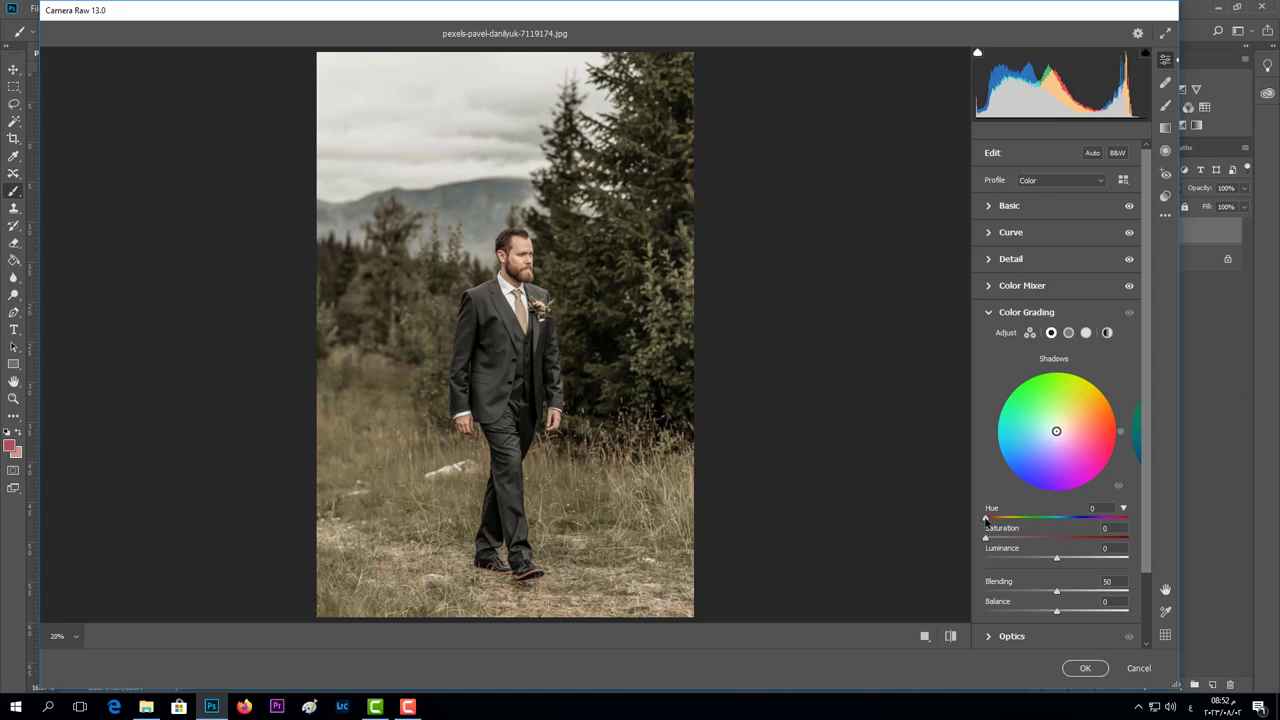
mouse_move(986, 520)
mouse_down()
mouse_move(1005, 520)
mouse_move(997, 540)
mouse_move(1007, 519)
mouse_move(1001, 543)
mouse_up()
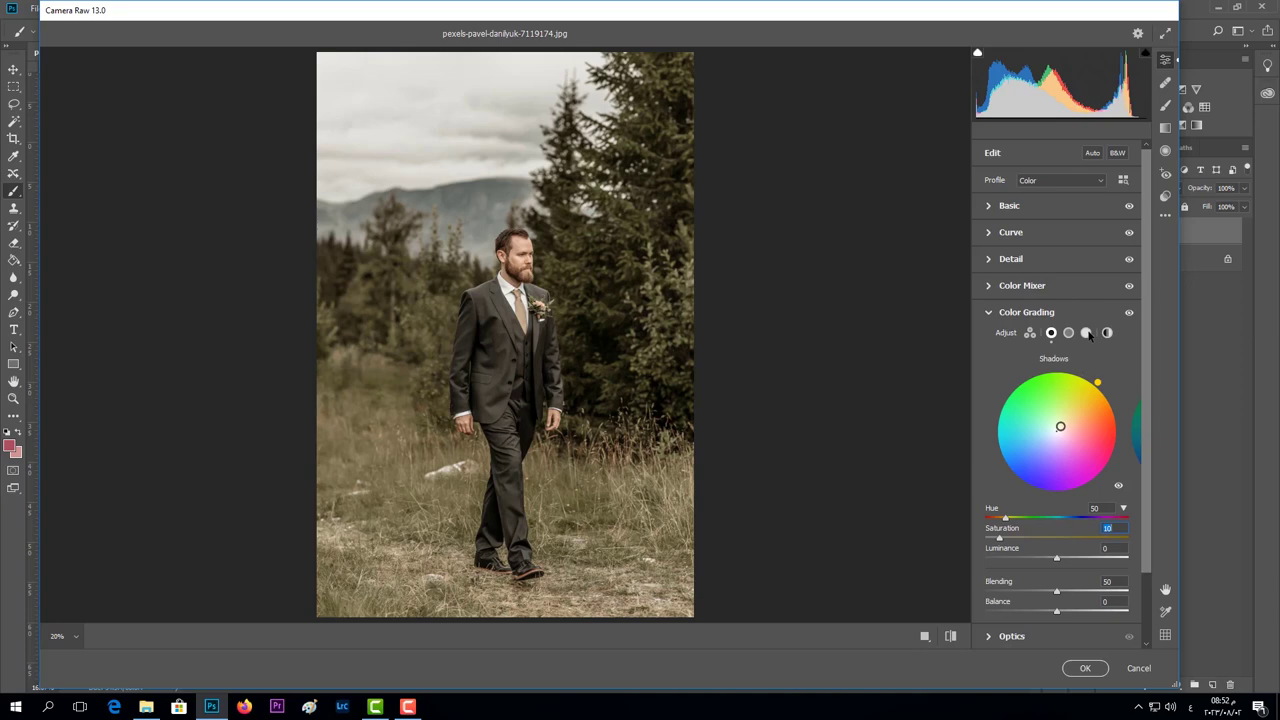
- Tint the highlights at Hue 24, Saturation 9, with Blending 93 and Balance +38
click(1087, 333)
mouse_move(986, 518)
mouse_down()
mouse_move(999, 540)
mouse_move(996, 520)
mouse_up()
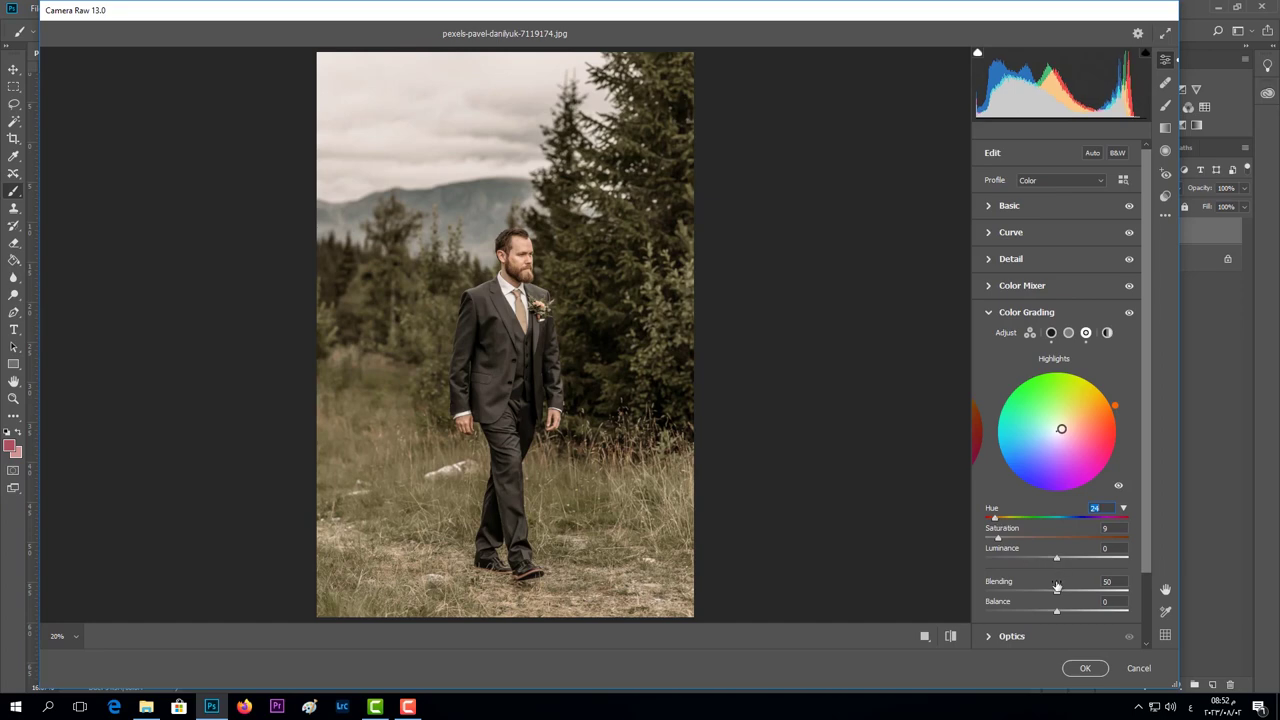
mouse_move(1057, 591)
mouse_down()
mouse_move(1106, 596)
mouse_move(1030, 594)
mouse_move(1118, 589)
mouse_up()
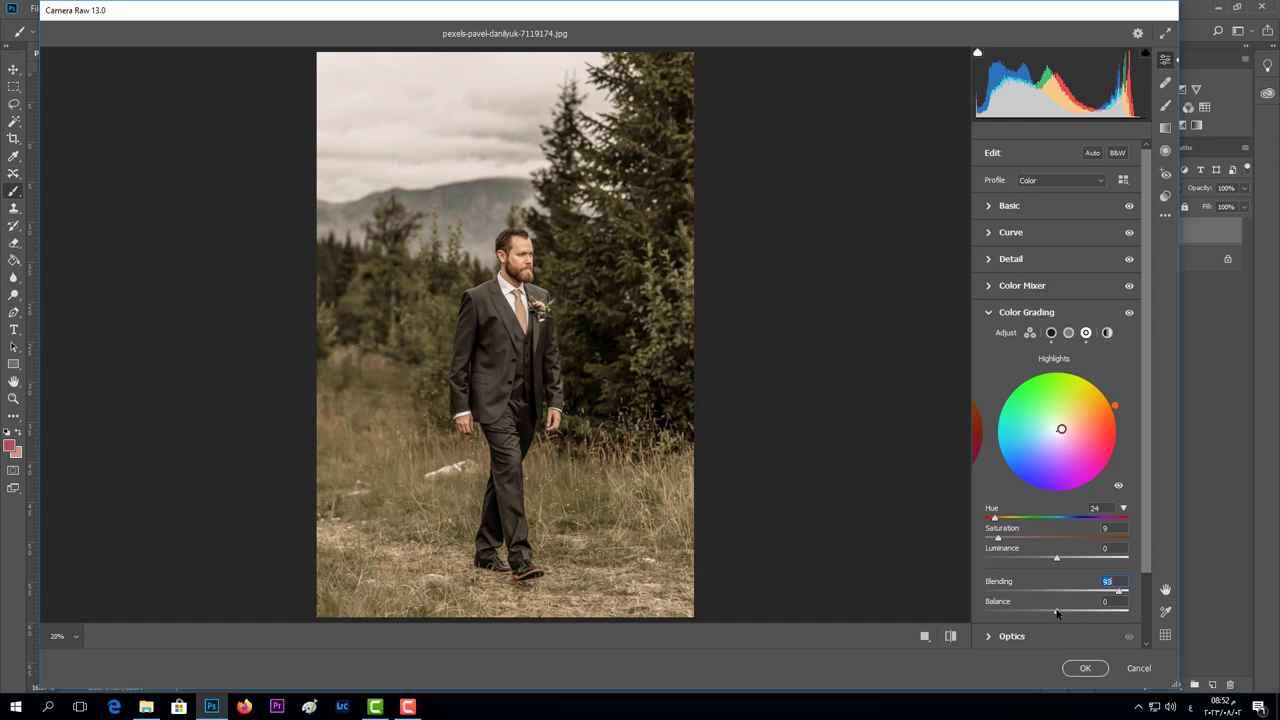
mouse_move(1057, 613)
mouse_down()
mouse_move(992, 611)
mouse_move(1108, 608)
mouse_move(991, 610)
mouse_move(1084, 605)
mouse_up()
drag(1148, 352, 1158, 453)
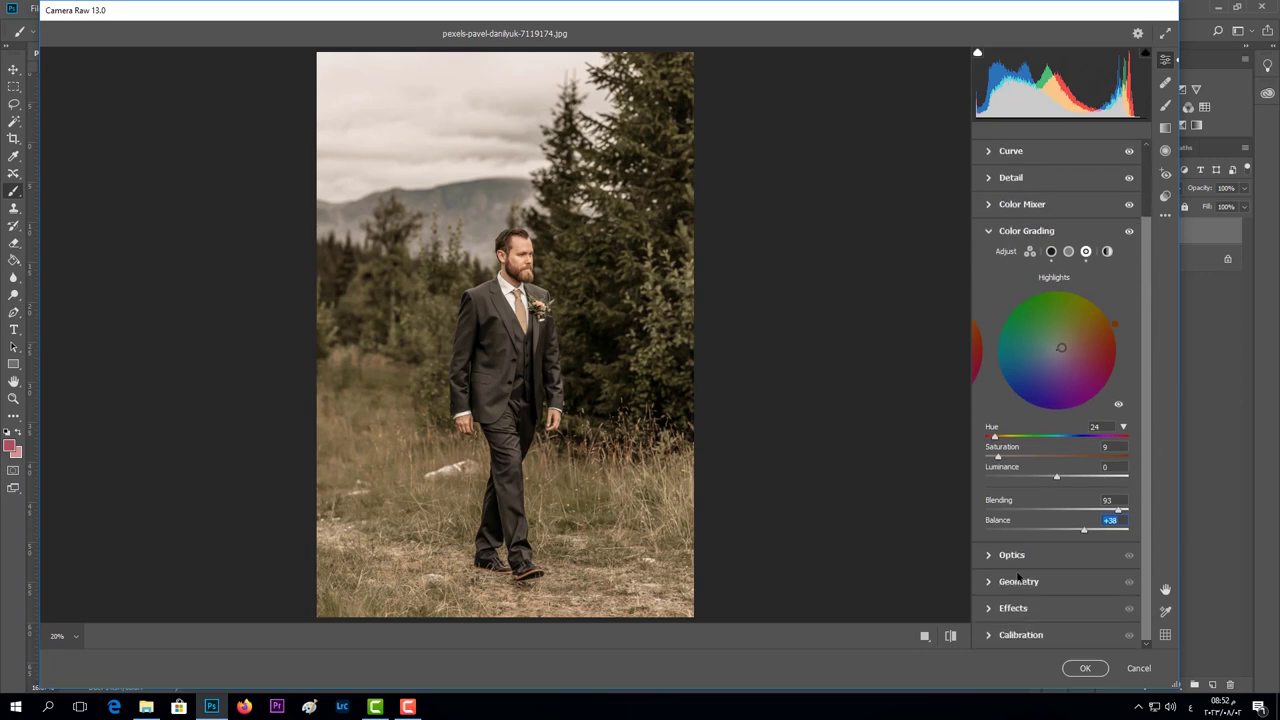
- Set Red Primary Hue +5, Green Hue +10/Sat +11, Blue Hue -20/Sat +20
click(988, 634)
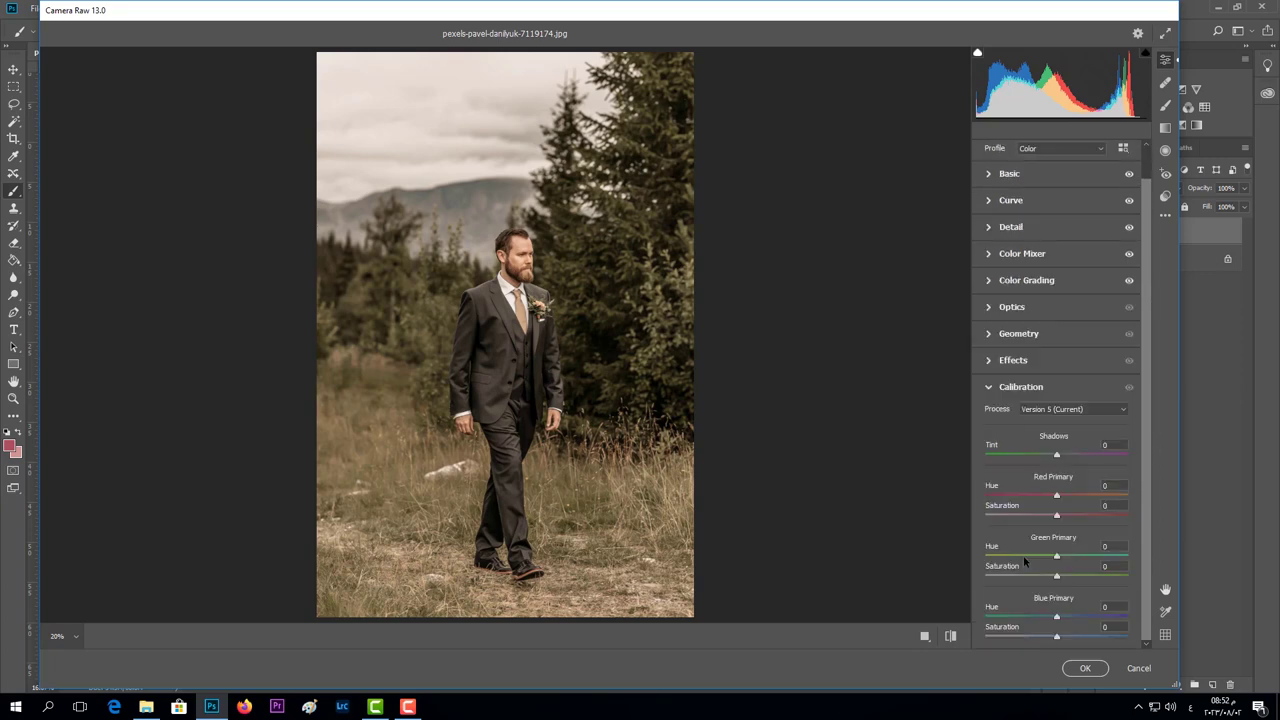
click(1057, 497)
drag(1057, 497, 1061, 497)
drag(1061, 497, 1059, 497)
mouse_move(1057, 556)
mouse_down()
mouse_move(1065, 578)
mouse_move(1046, 620)
mouse_up()
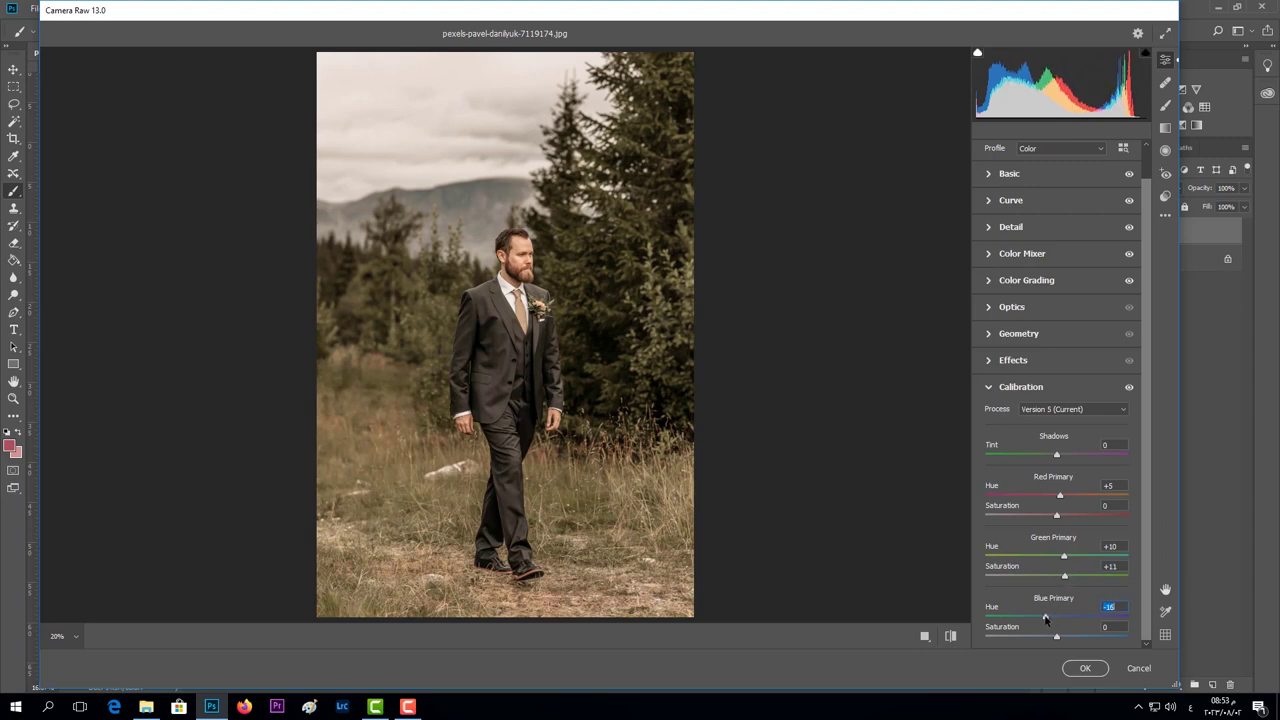
drag(1046, 620, 1069, 638)
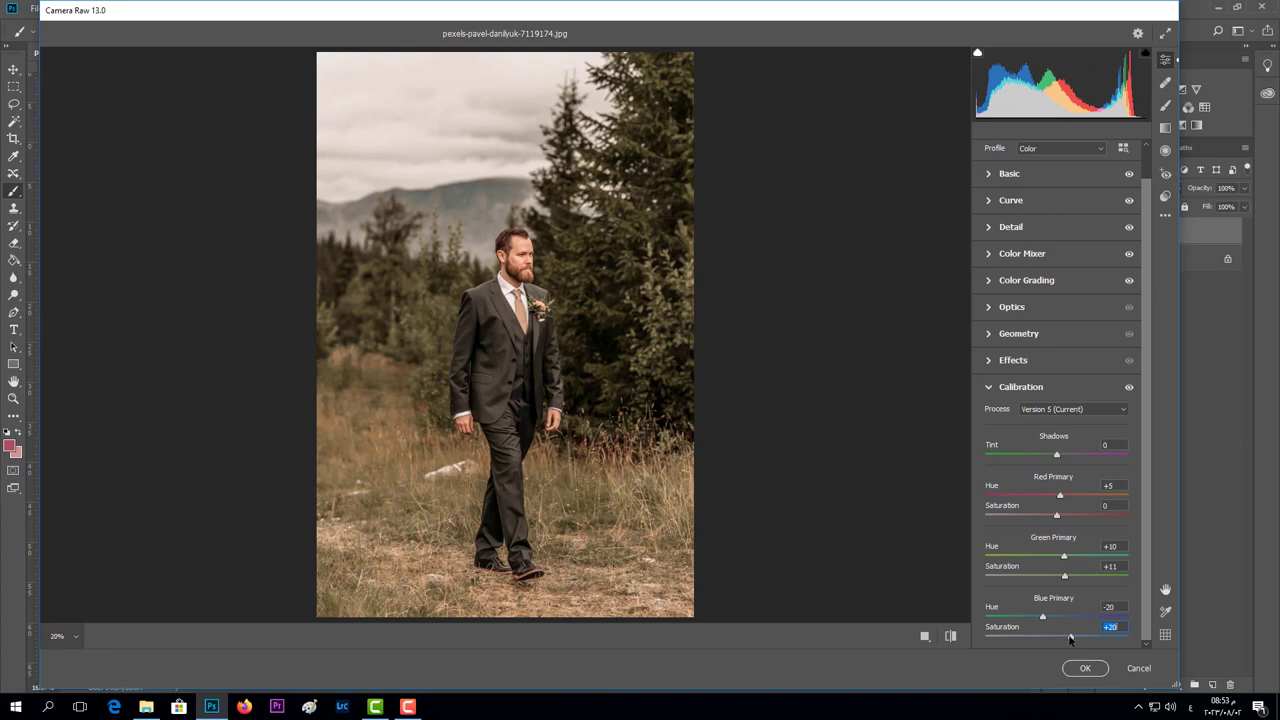
- Set the white balance Temperature to +17
click(989, 175)
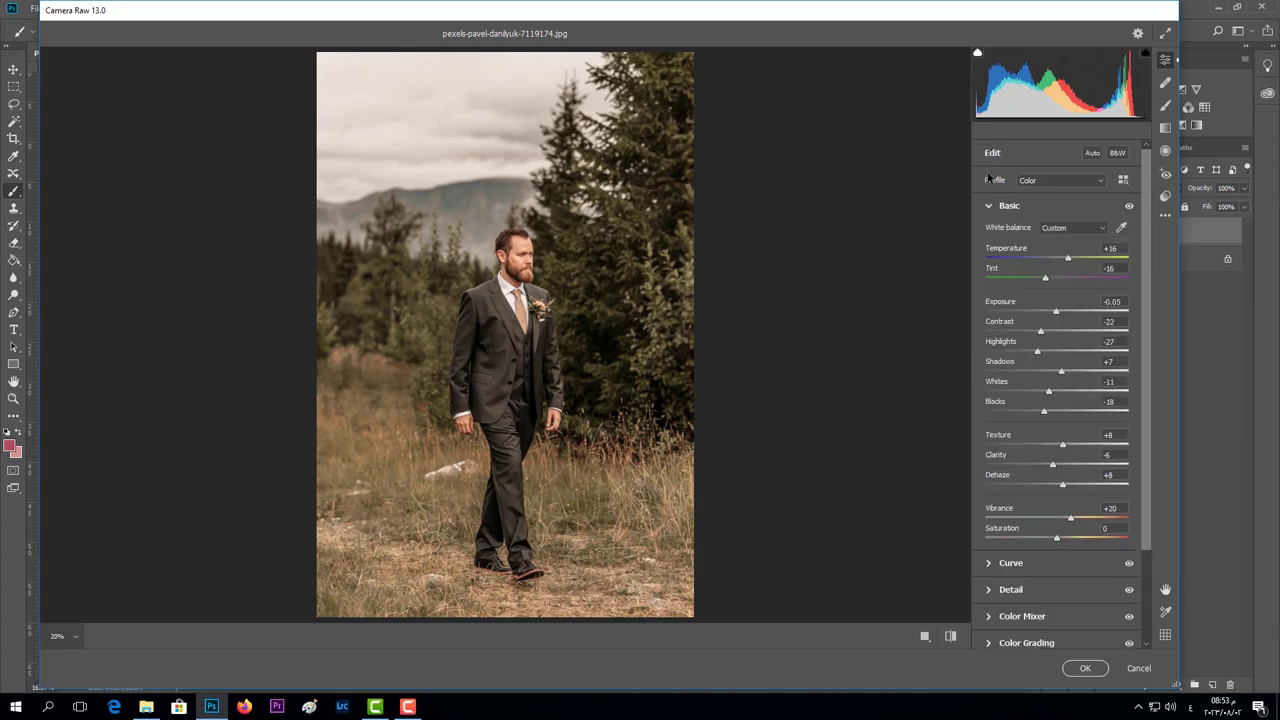
click(1068, 259)
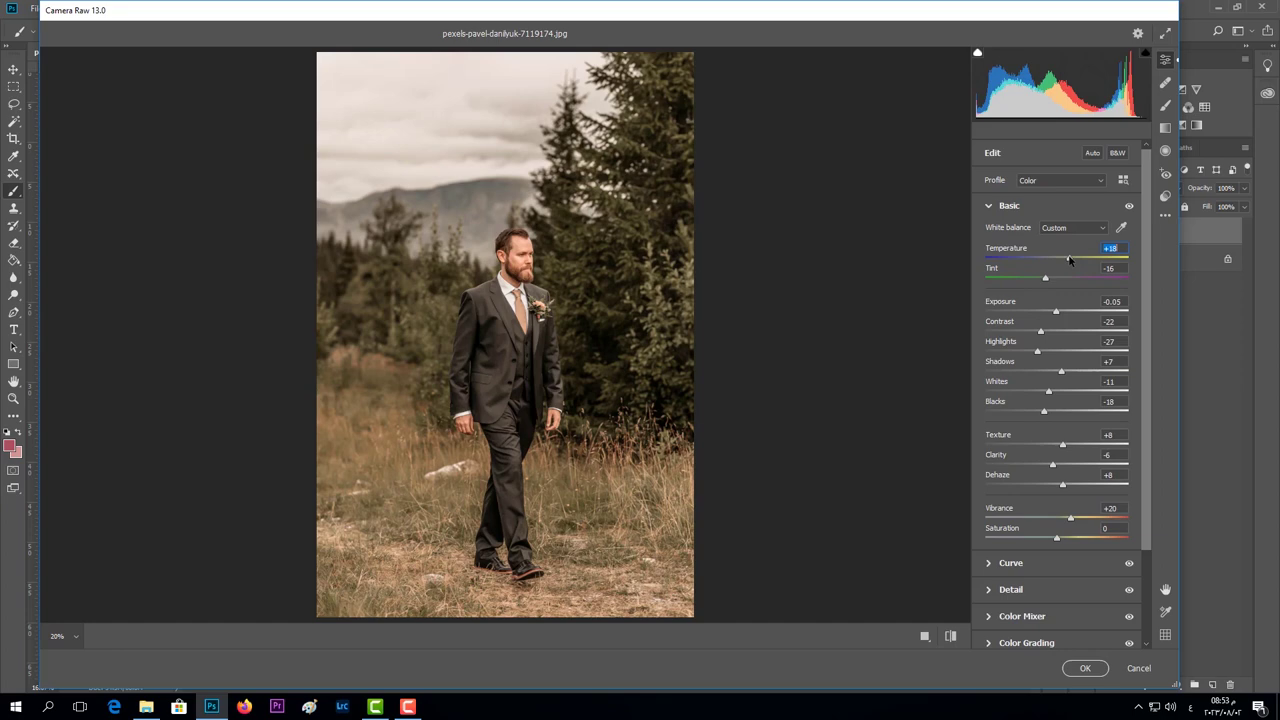
key(Down)
- Compare the graded photo with the unedited version twice, then show the Presets list
click(951, 636)
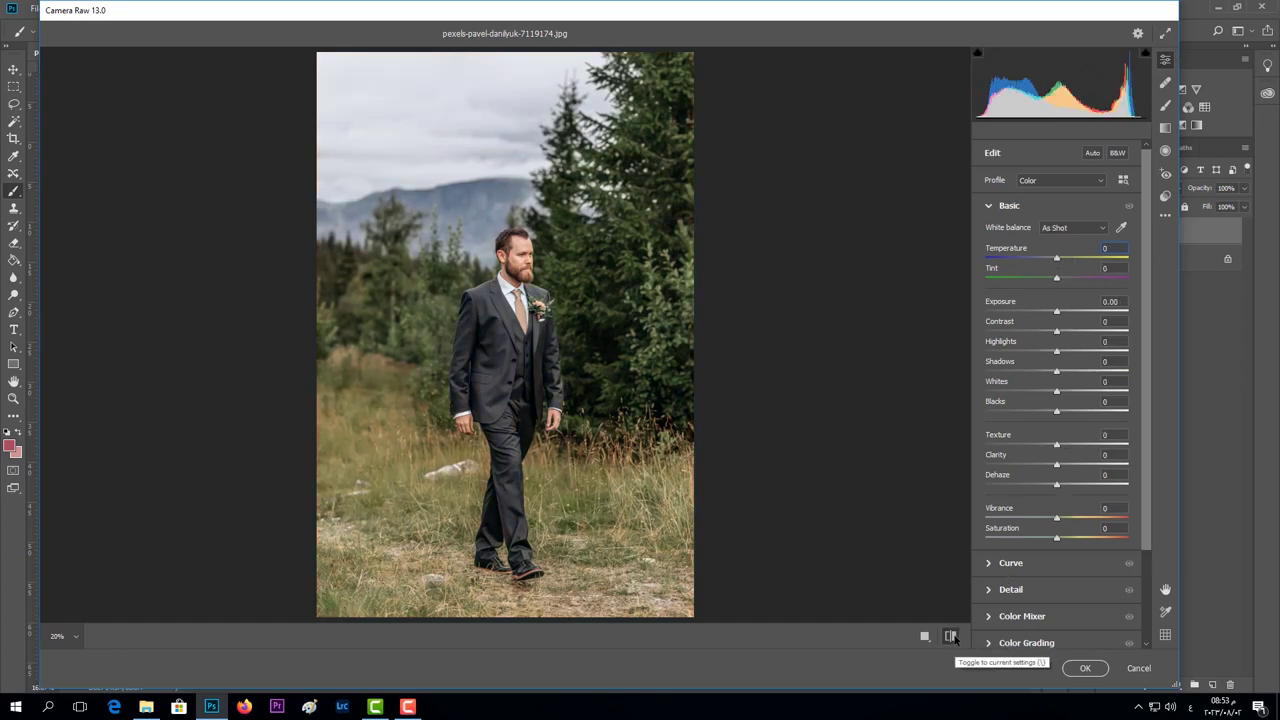
click(951, 636)
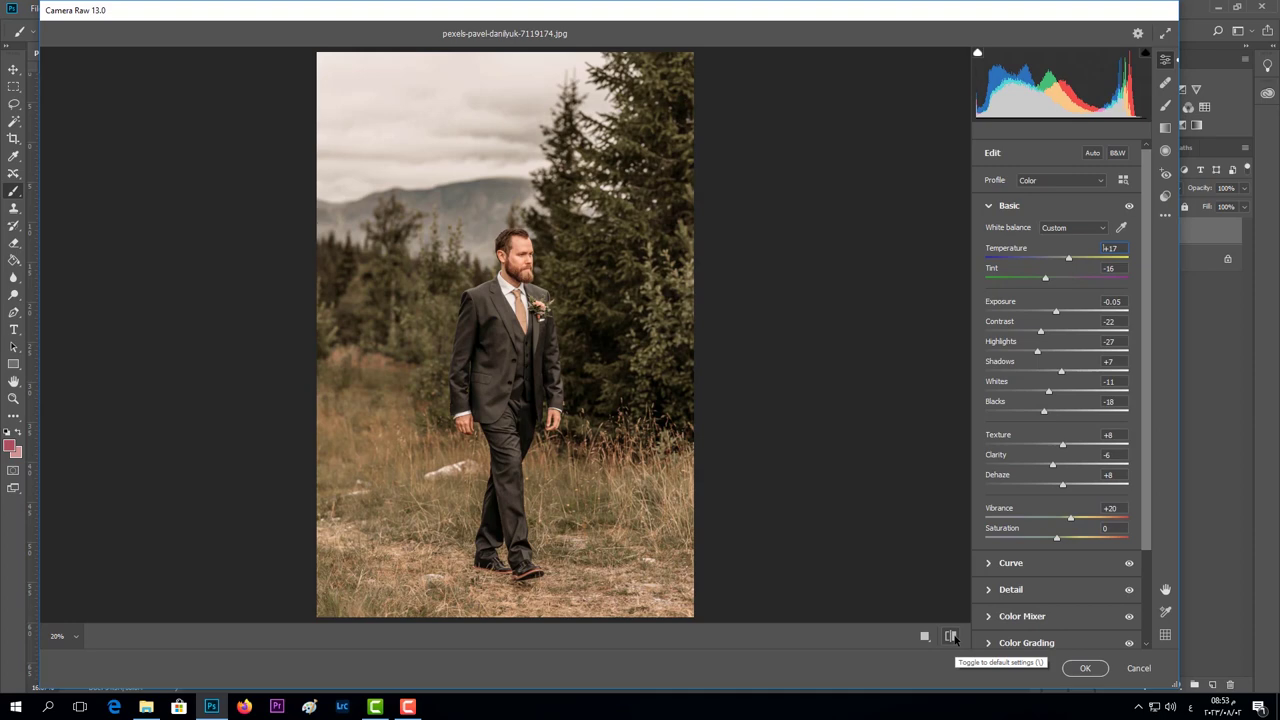
click(951, 636)
click(951, 636)
click(1165, 197)
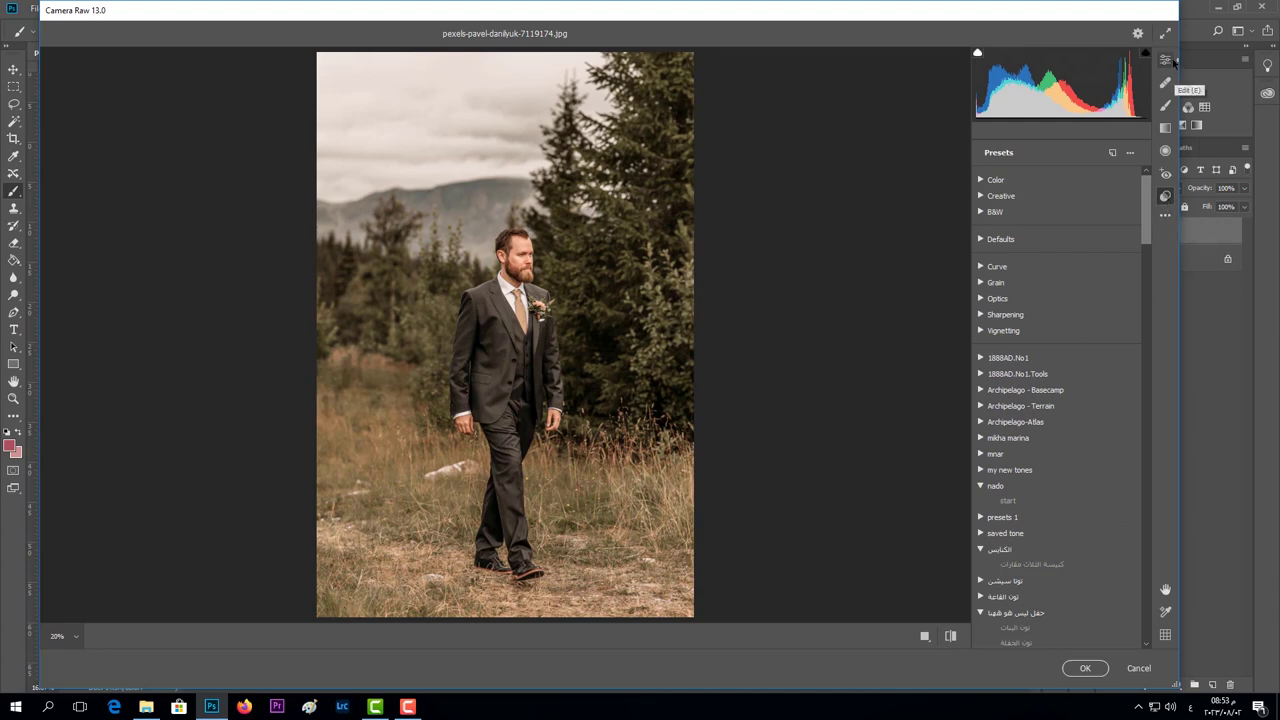
- Save the current Camera Raw settings as a new preset including all settings
click(1173, 61)
click(1165, 215)
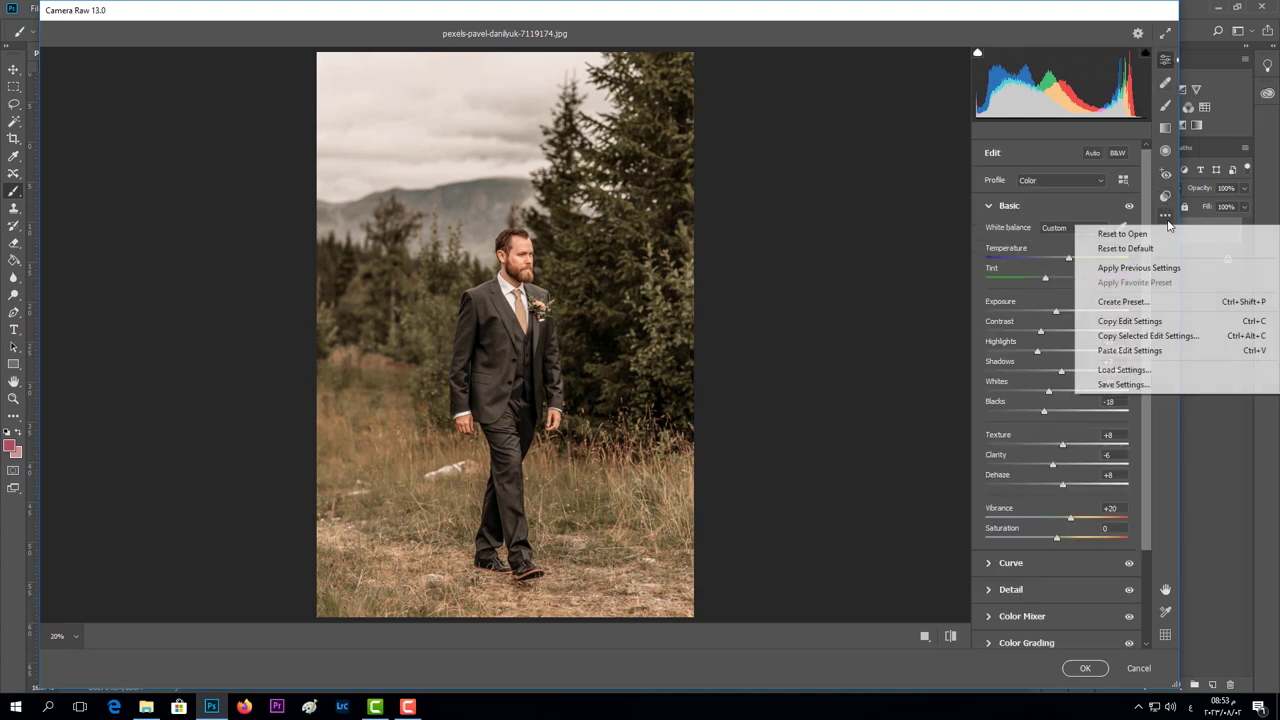
click(1161, 303)
click(767, 148)
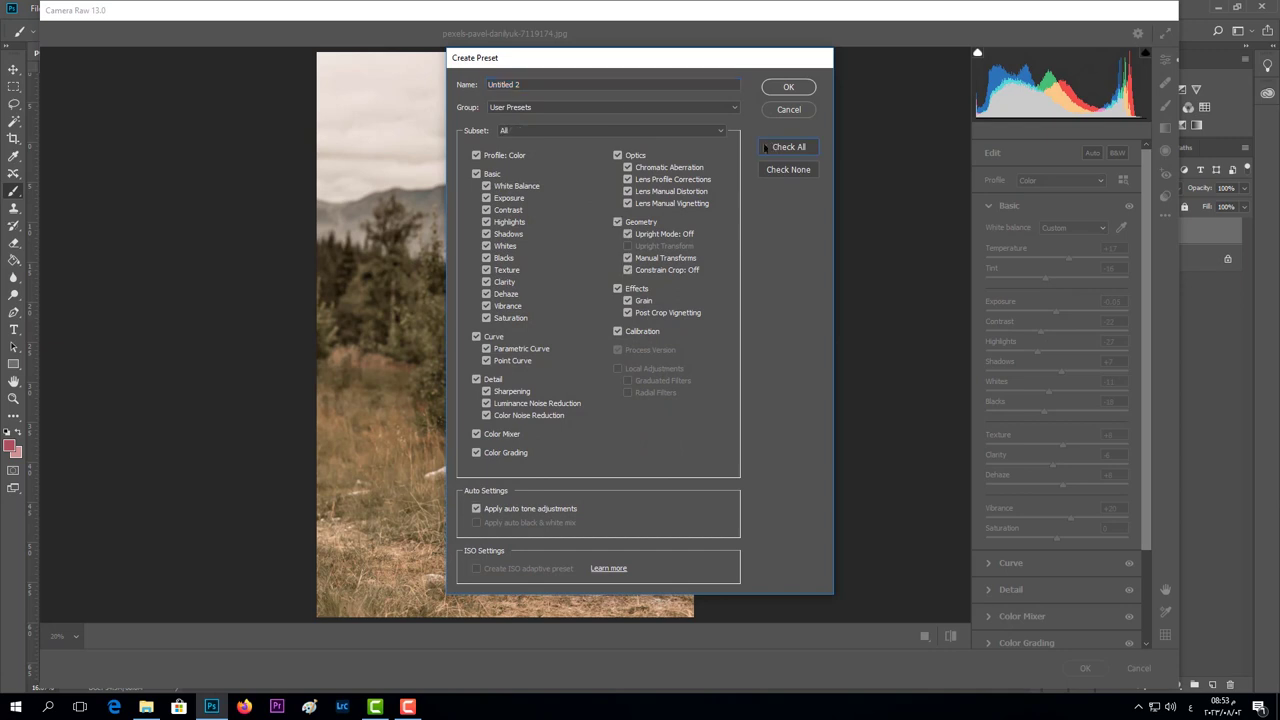
drag(599, 84, 366, 88)
text(ع)
key(BackSpace)
text(d)
key(alt+shift)
click(788, 88)
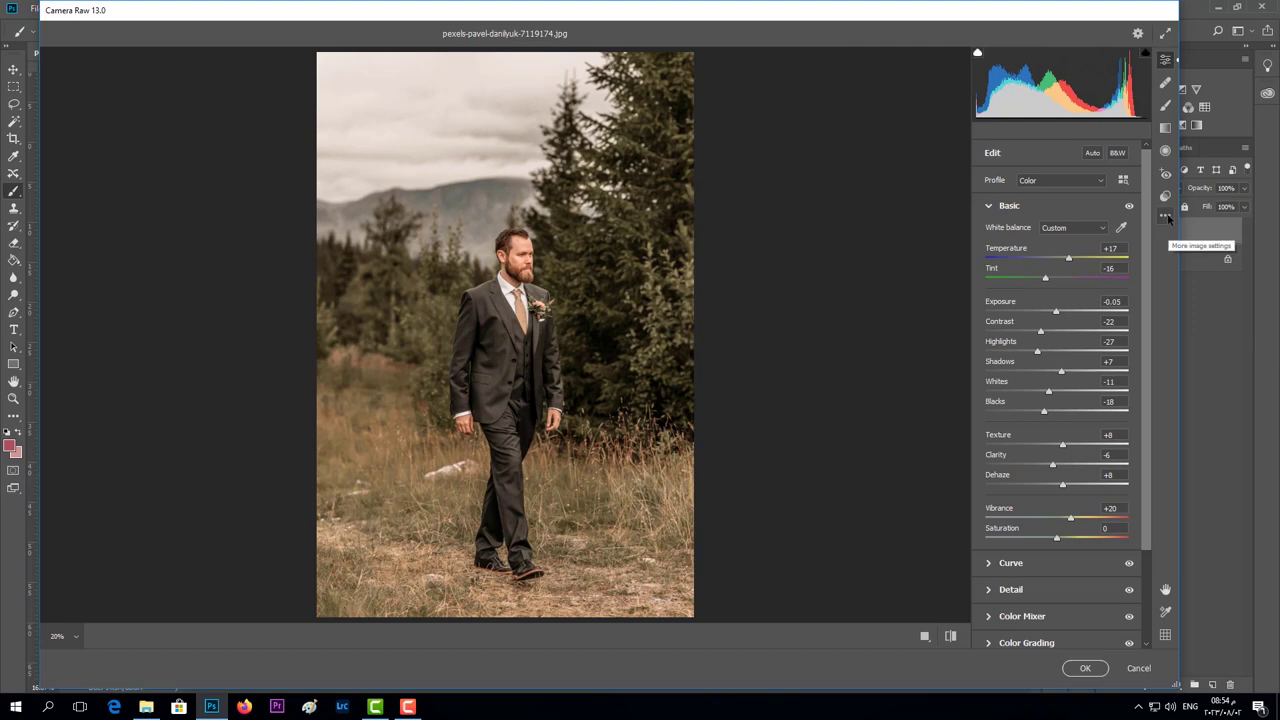
- Copy the edit settings and apply the grade to Layer 1 with OK
click(1166, 217)
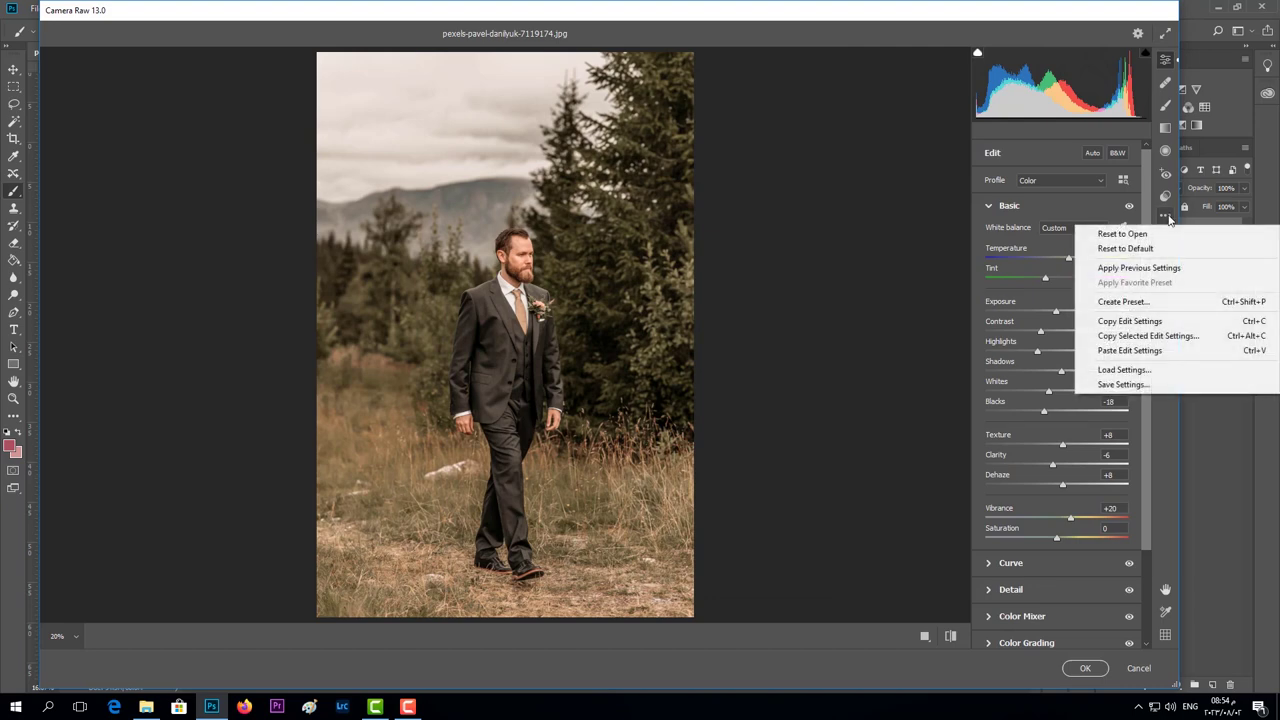
click(1165, 321)
click(1085, 668)
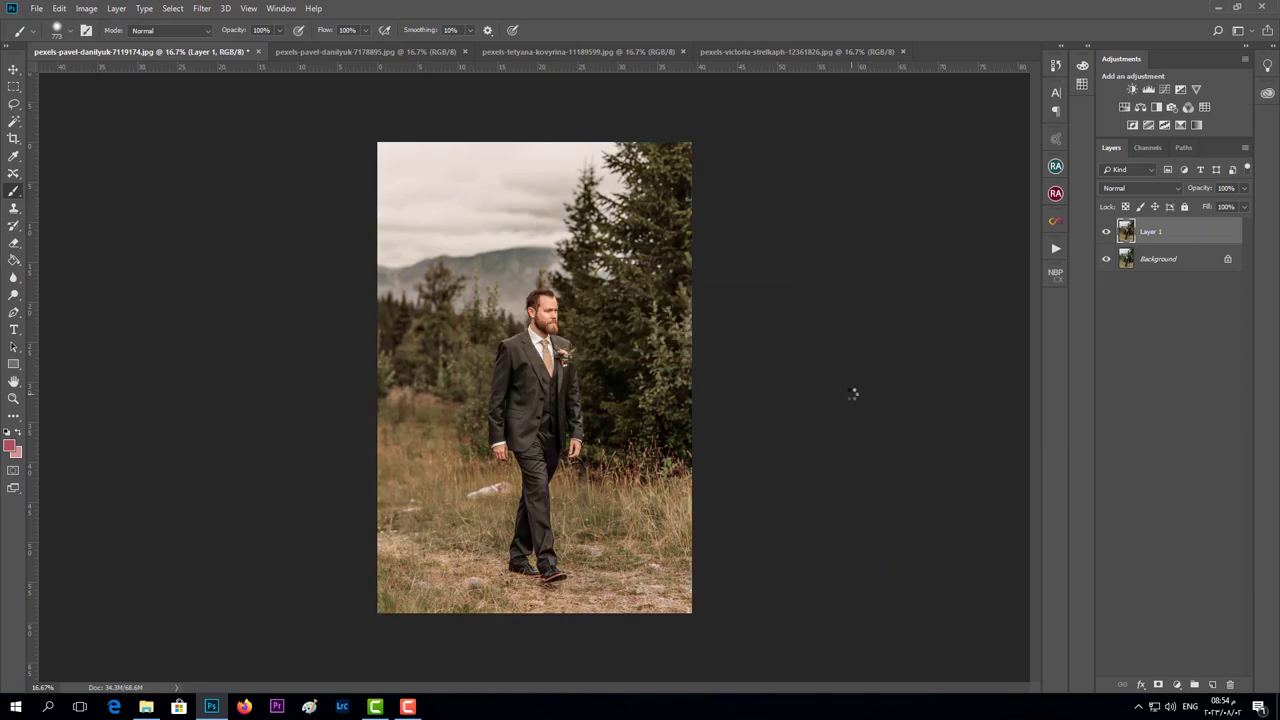
- Duplicate the couple photo's background layer and open the Camera Raw Filter on it
click(340, 51)
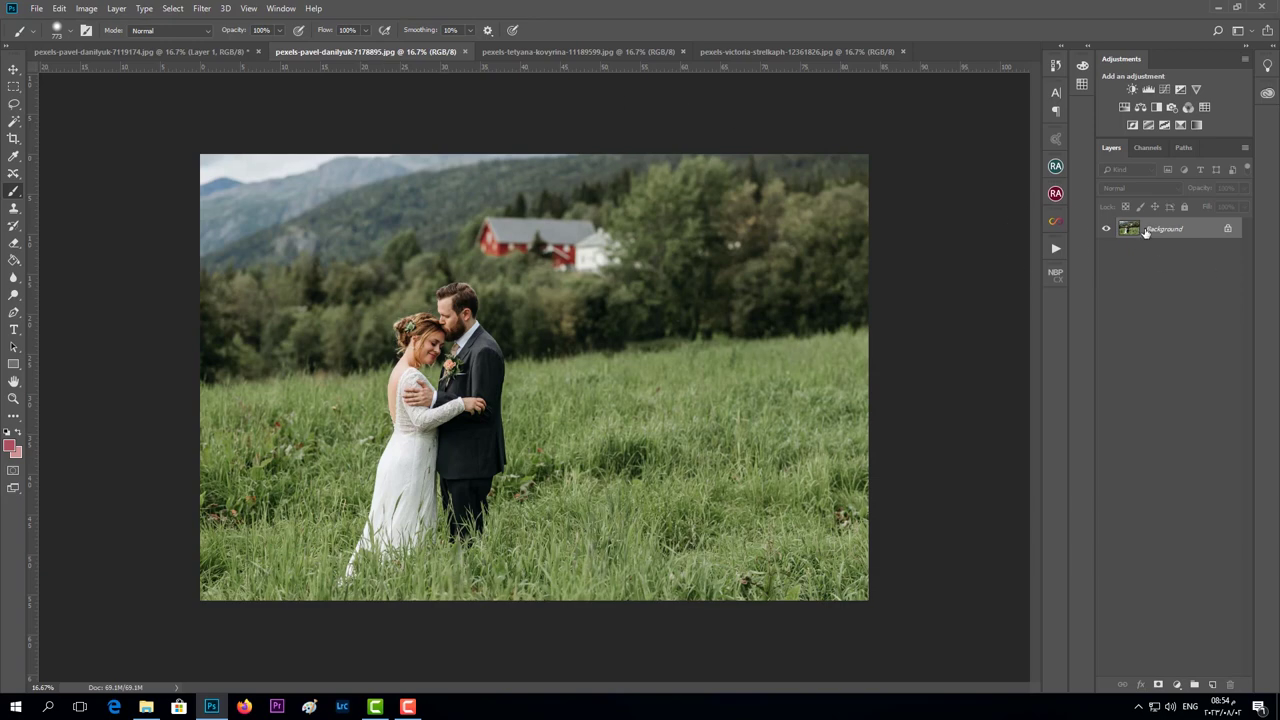
key(ctrl+j)
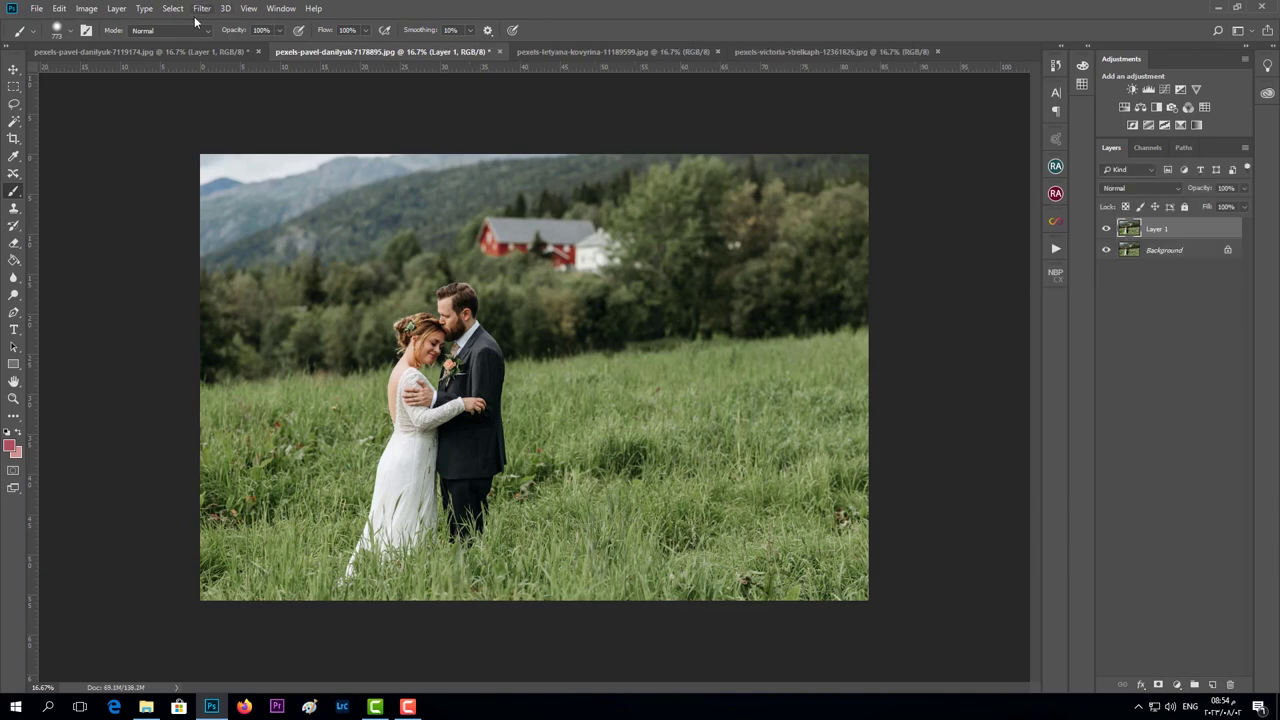
click(201, 8)
click(236, 88)
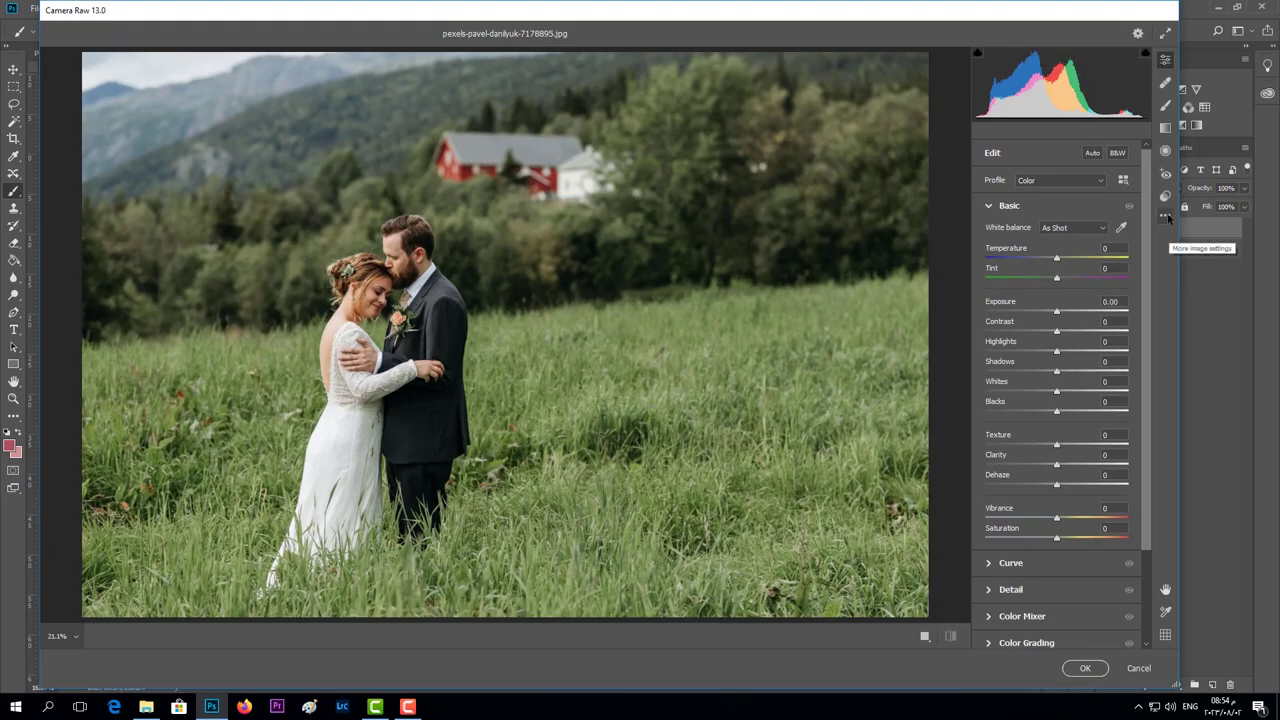
- Paste the copied warm grade onto Layer 1, apply it, and toggle the layer to compare
click(1168, 219)
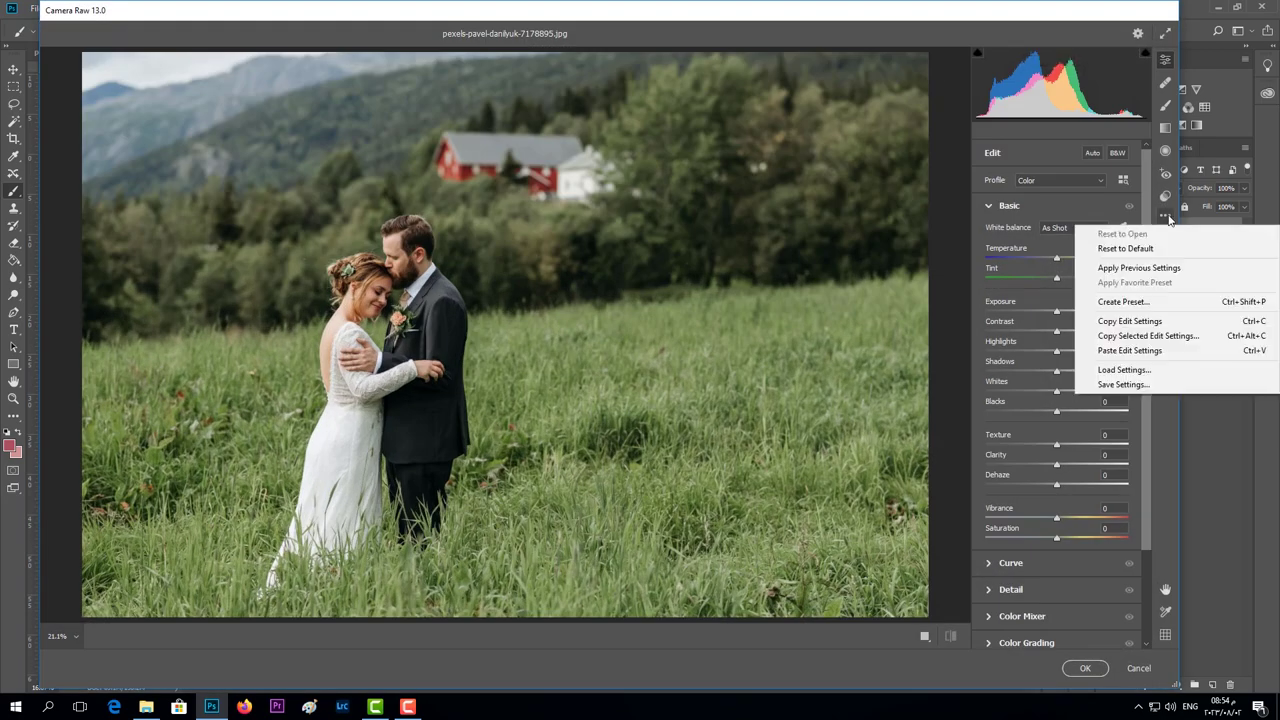
click(1157, 352)
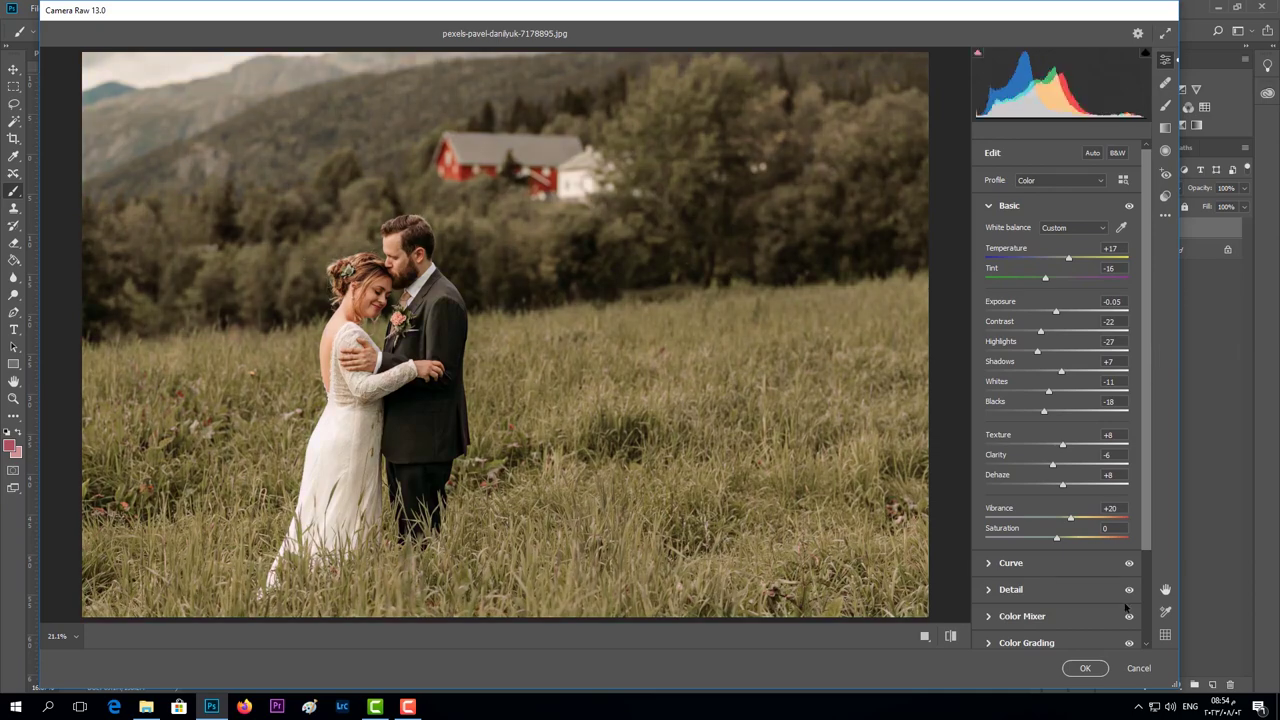
click(1085, 668)
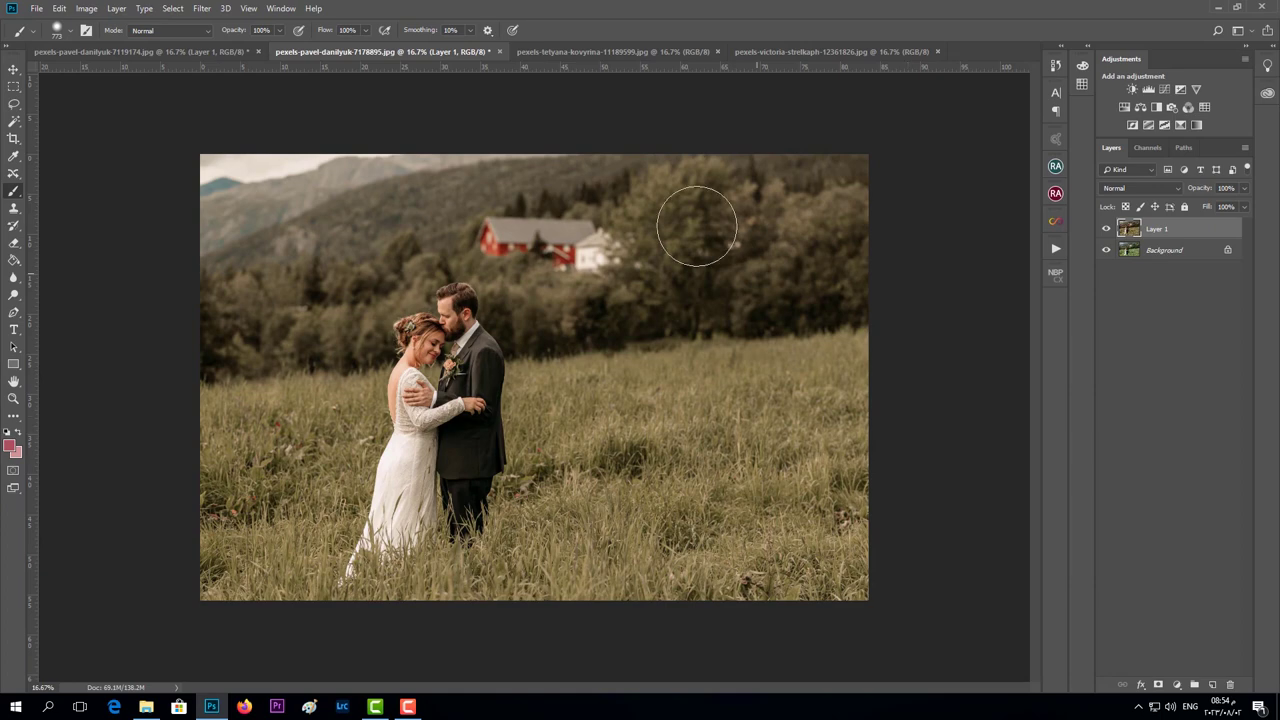
click(1106, 229)
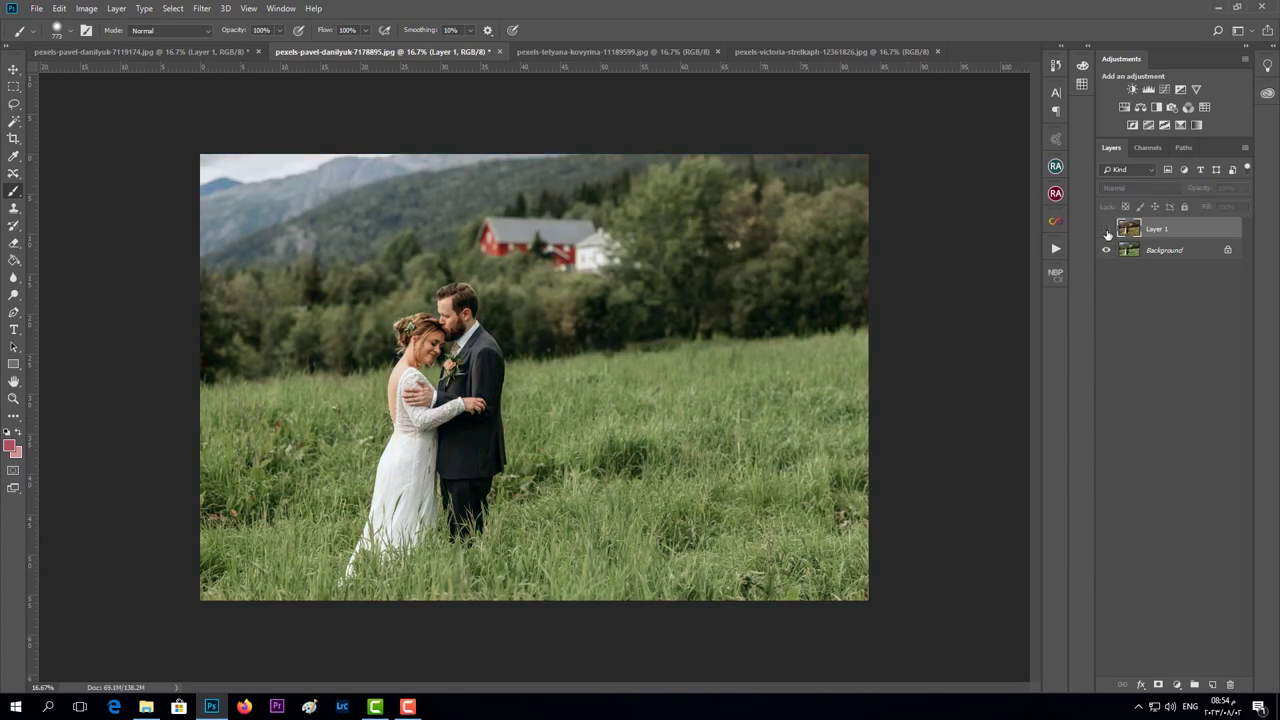
click(1106, 229)
- Duplicate the girl photo's background layer and paste the copied edit settings in Camera Raw
click(614, 51)
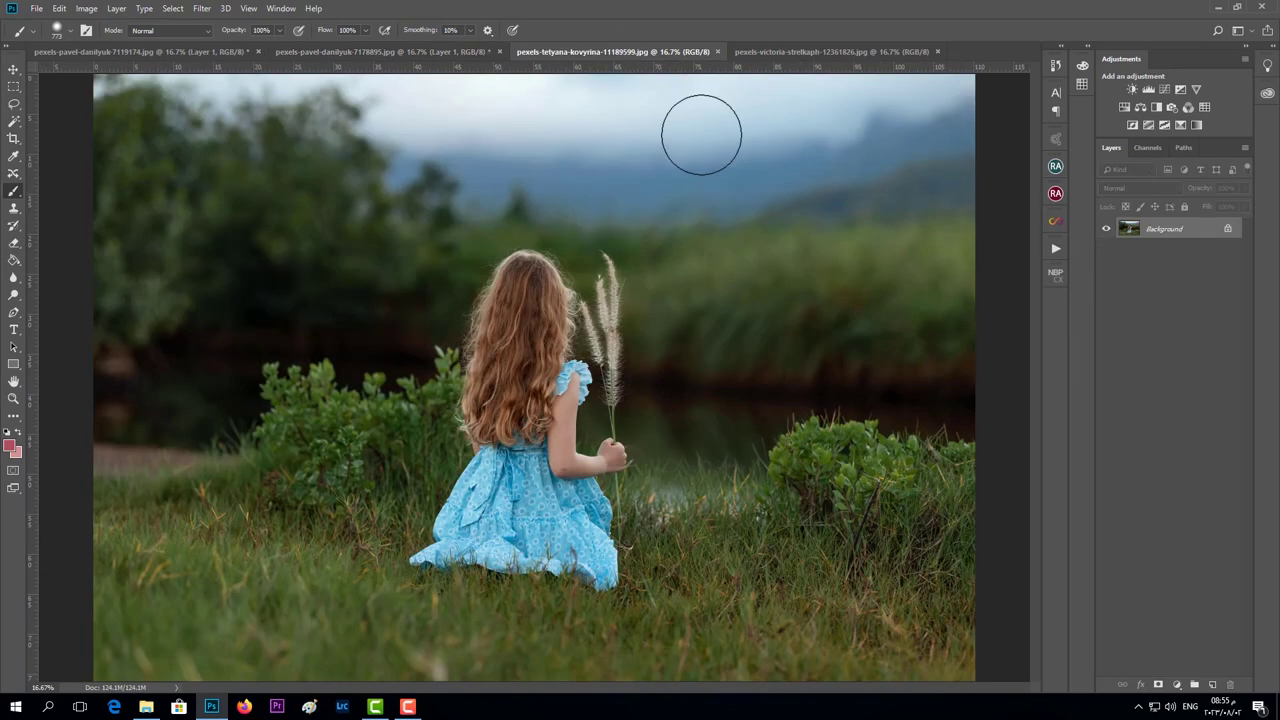
key(ctrl+j)
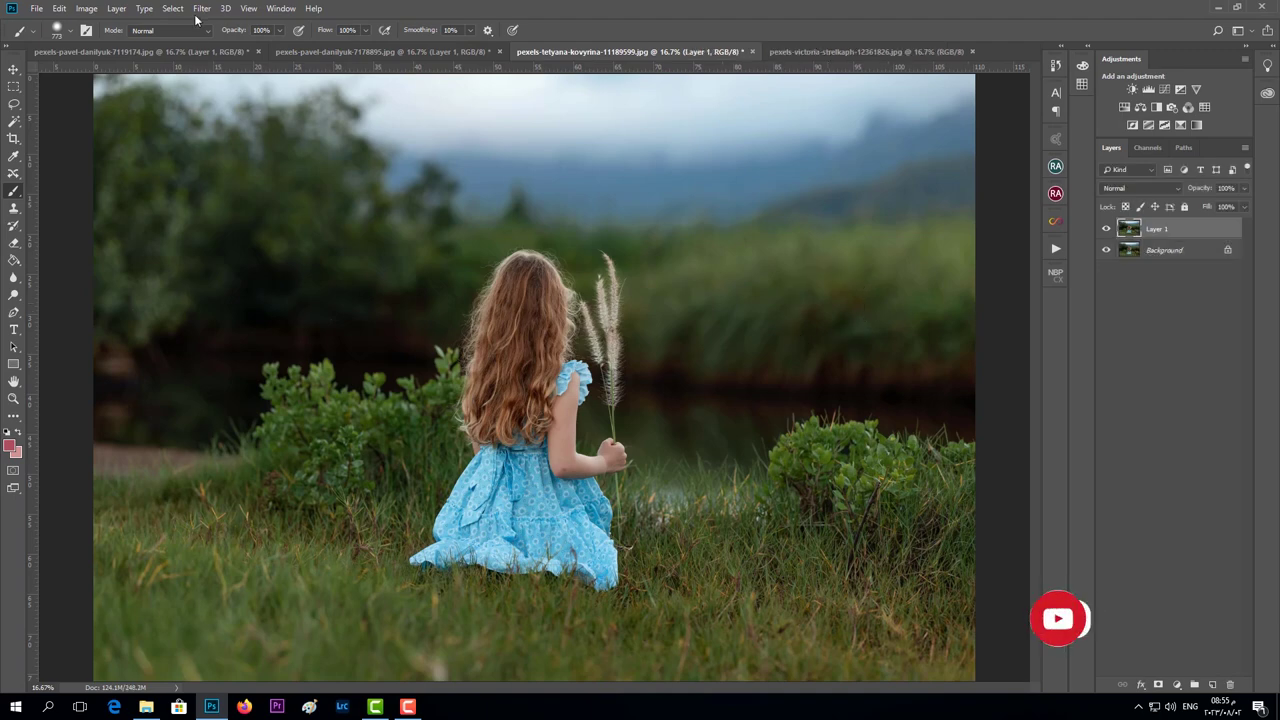
click(201, 8)
click(222, 89)
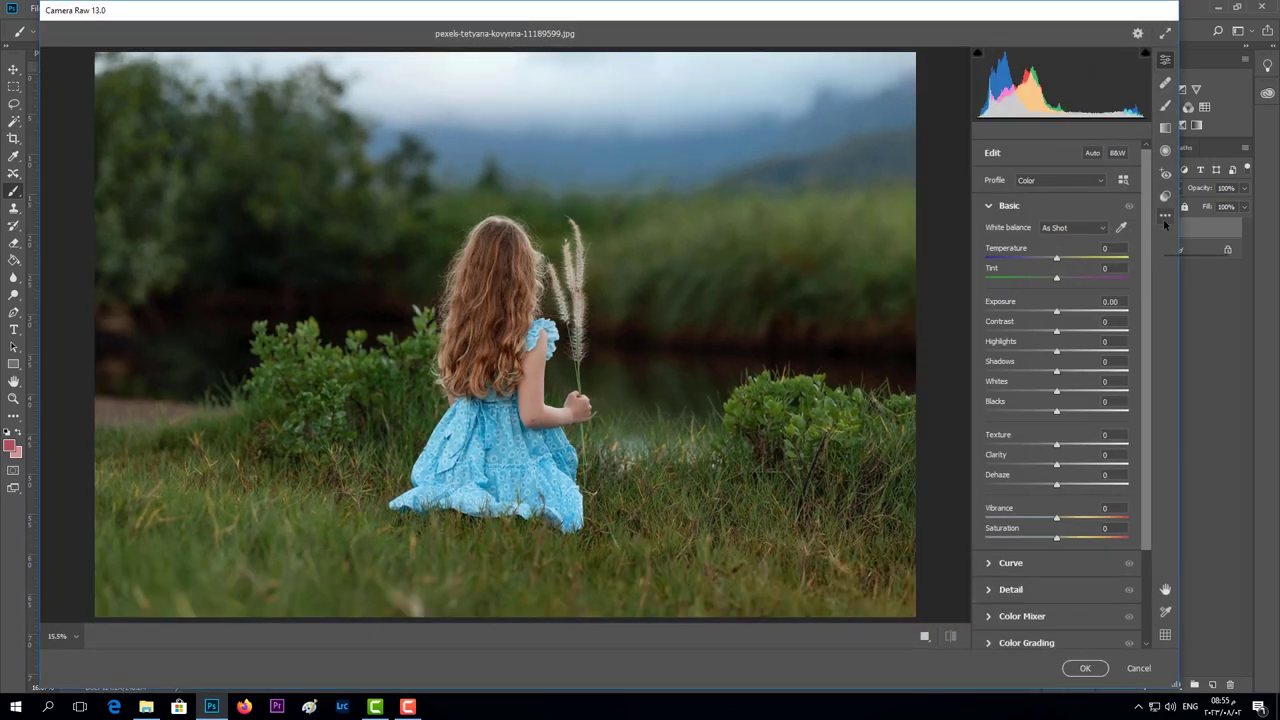
click(1165, 216)
click(1140, 350)
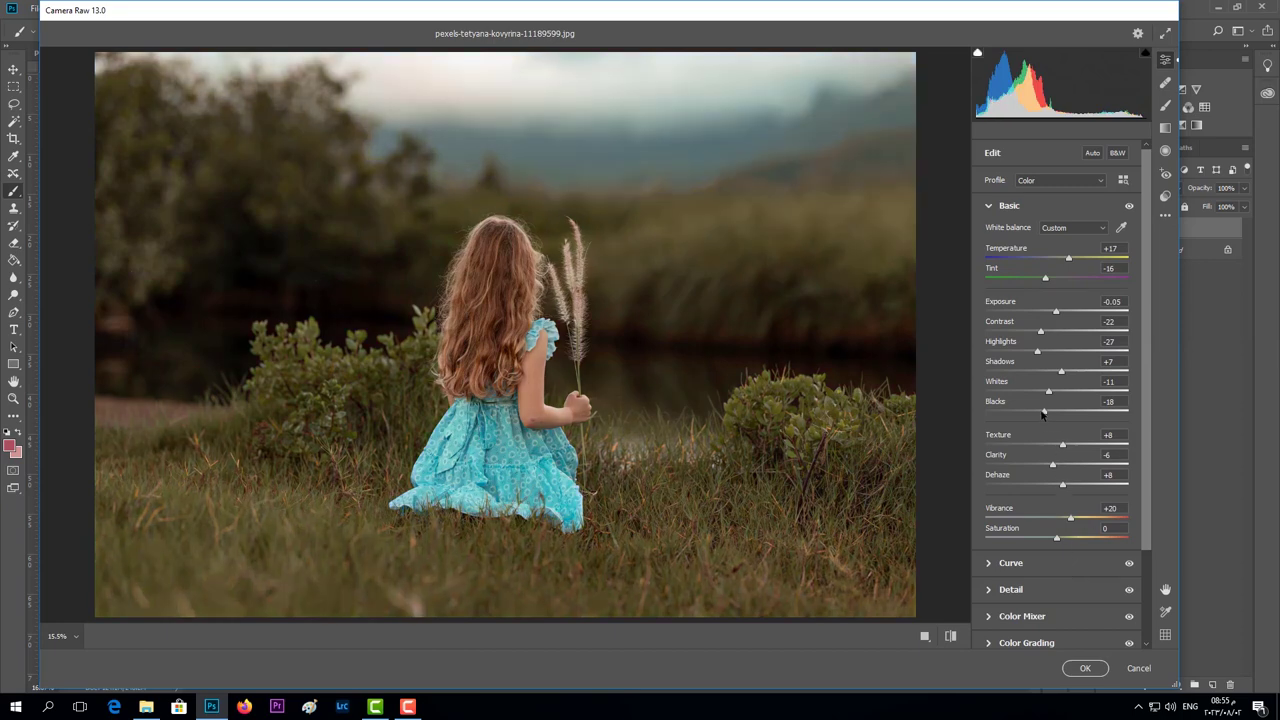
- Deepen the blacks and warm the temperature slightly, apply, then bring up the blossom photo
drag(1044, 411, 1036, 414)
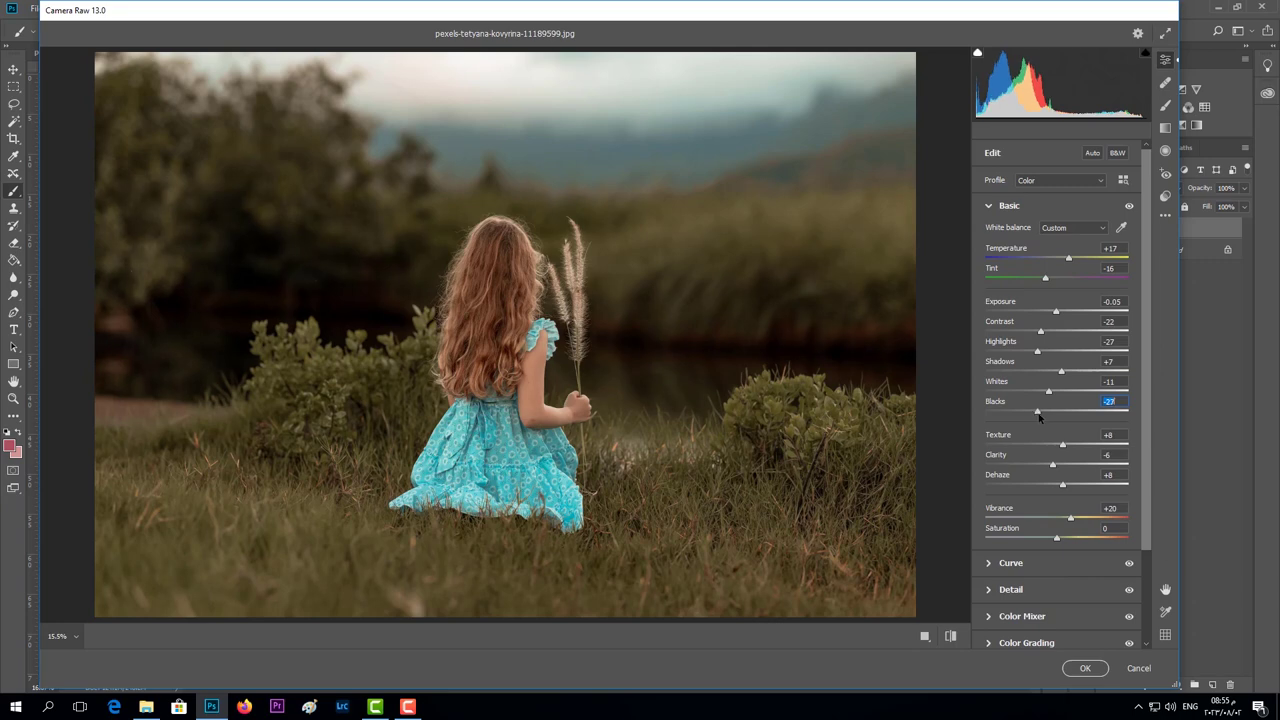
click(1068, 261)
drag(1069, 261, 1071, 261)
click(1085, 668)
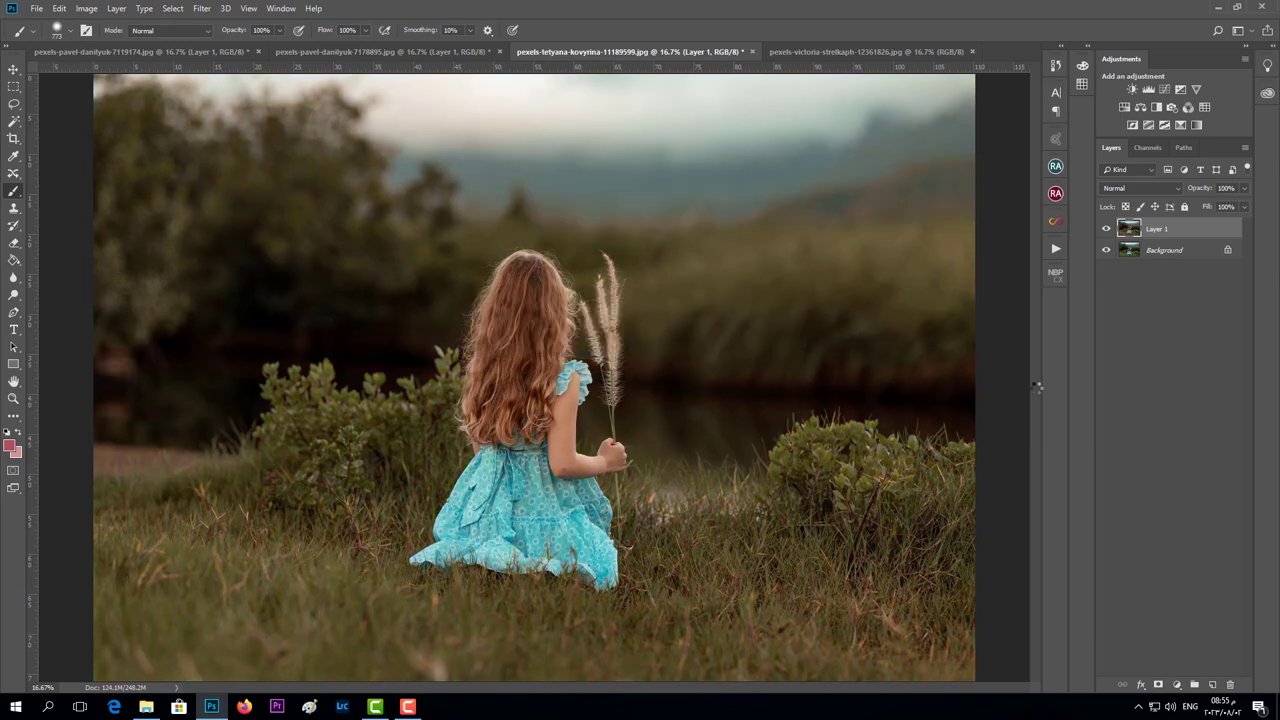
click(879, 52)
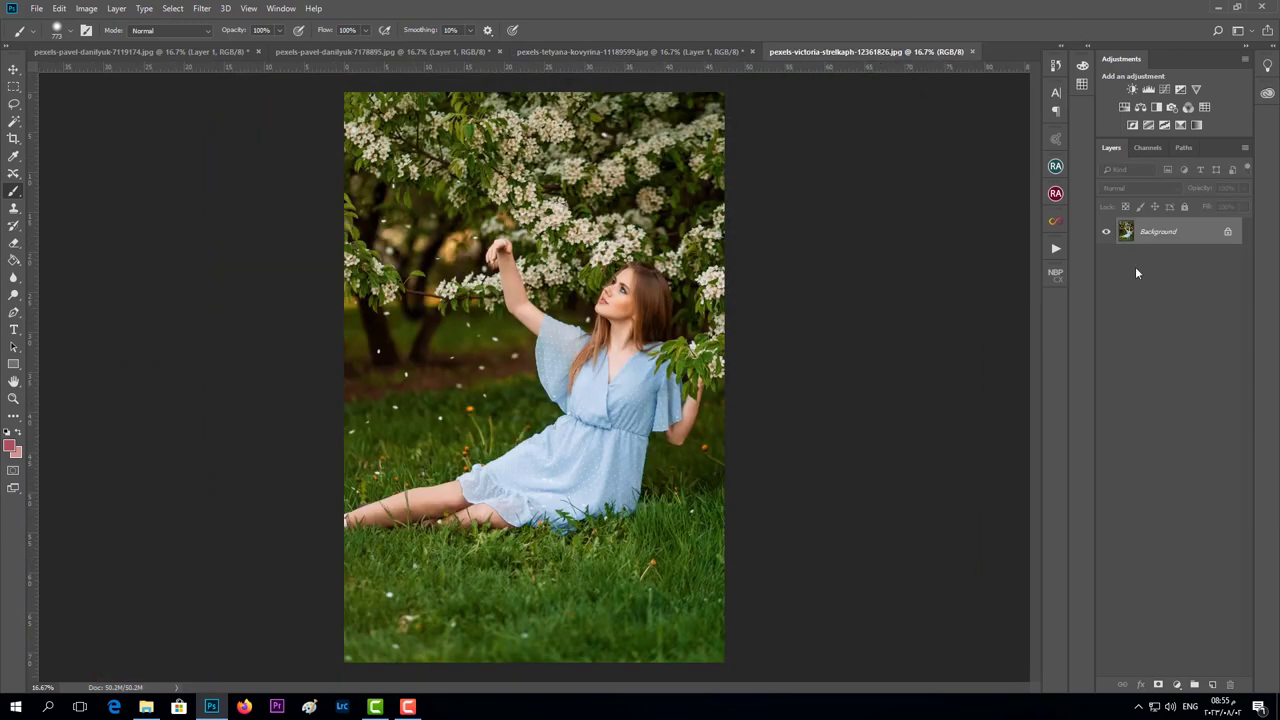
- Duplicate the blossom photo's background layer and paste the copied edit settings in Camera Raw
key(ctrl+j)
click(201, 8)
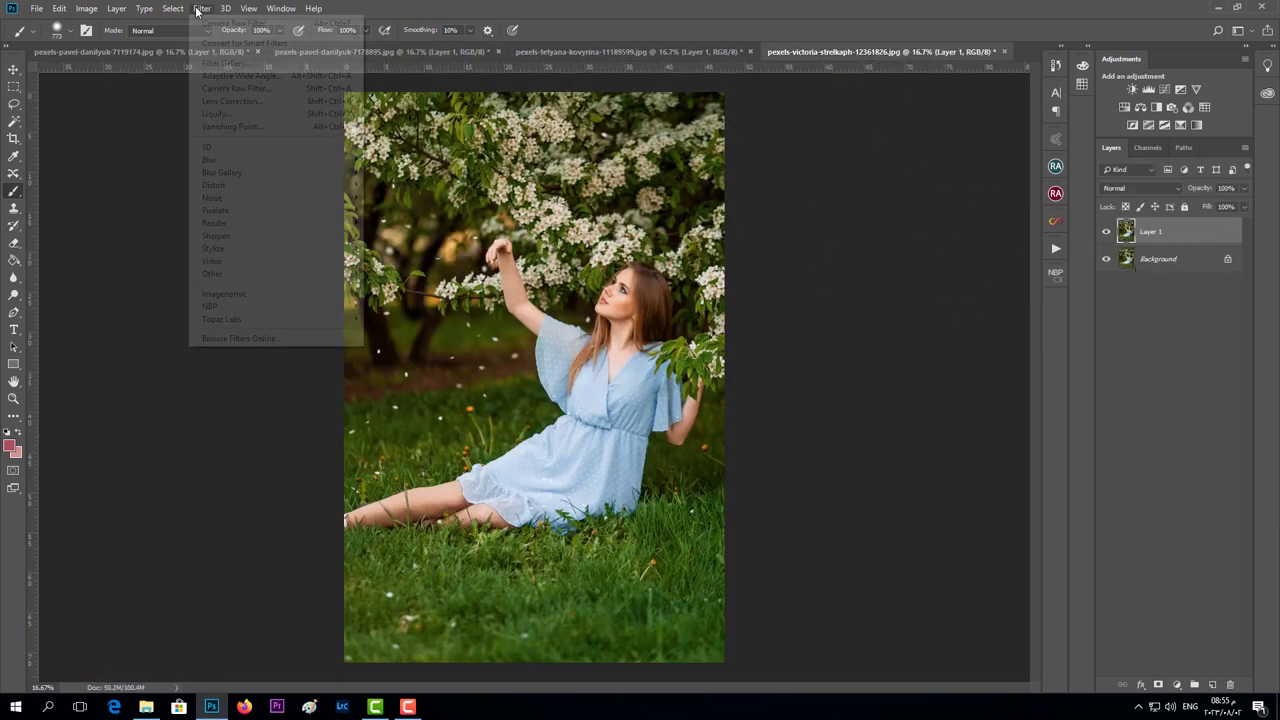
click(234, 90)
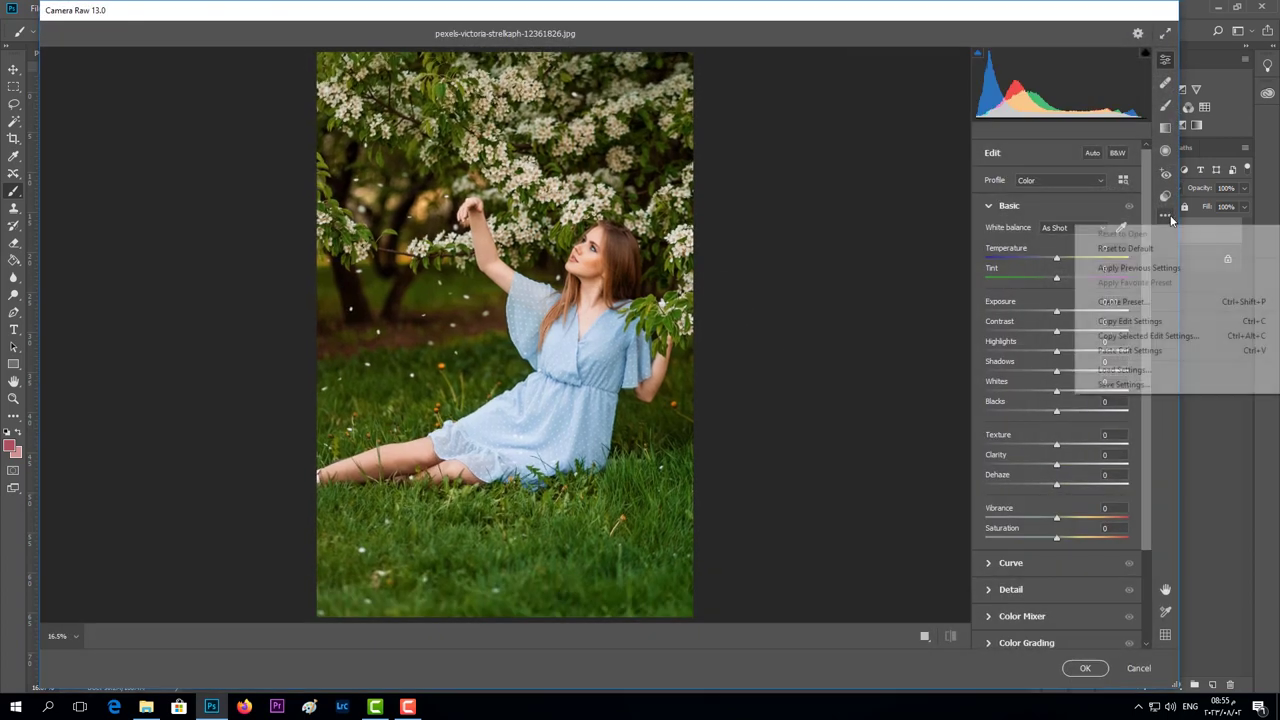
click(1165, 216)
click(1160, 350)
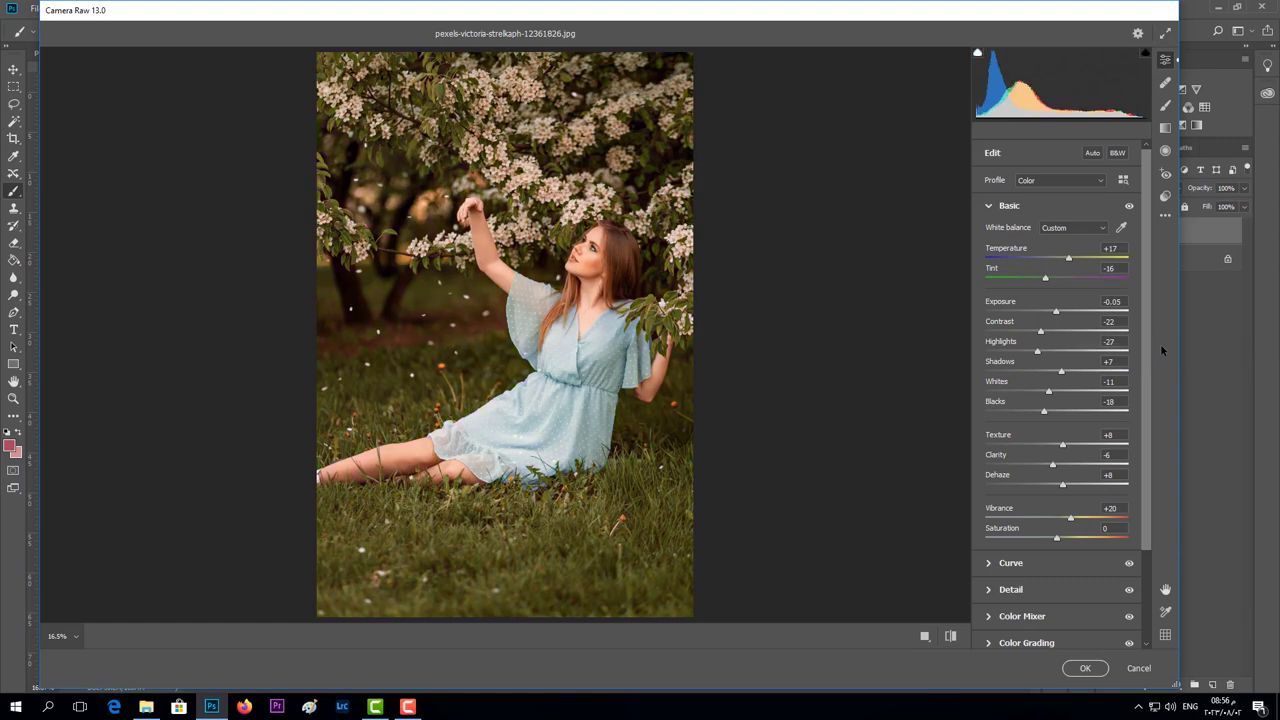
- In Color Mixer, lower the Aquas and Blues luminance and saturation, then apply the grade
scroll(1060, 520, down, 2)
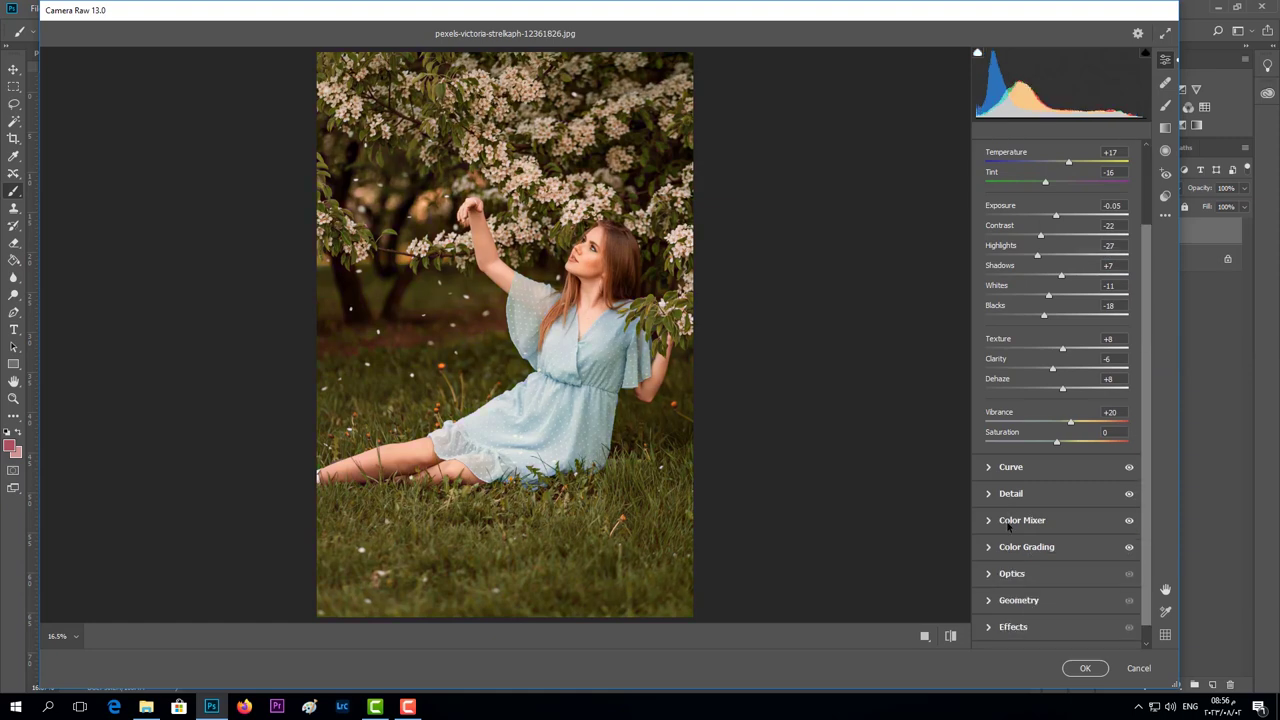
click(988, 520)
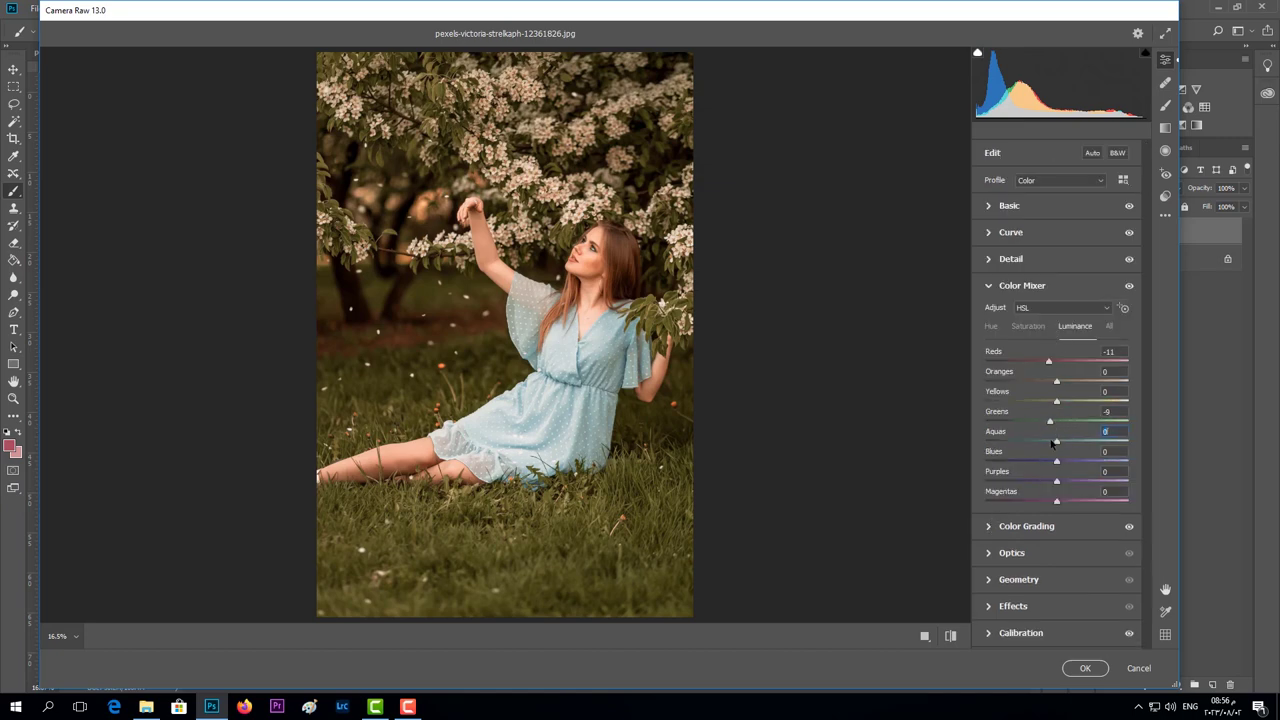
mouse_move(1054, 443)
mouse_down()
mouse_move(1049, 462)
mouse_move(1035, 446)
mouse_up()
click(1027, 326)
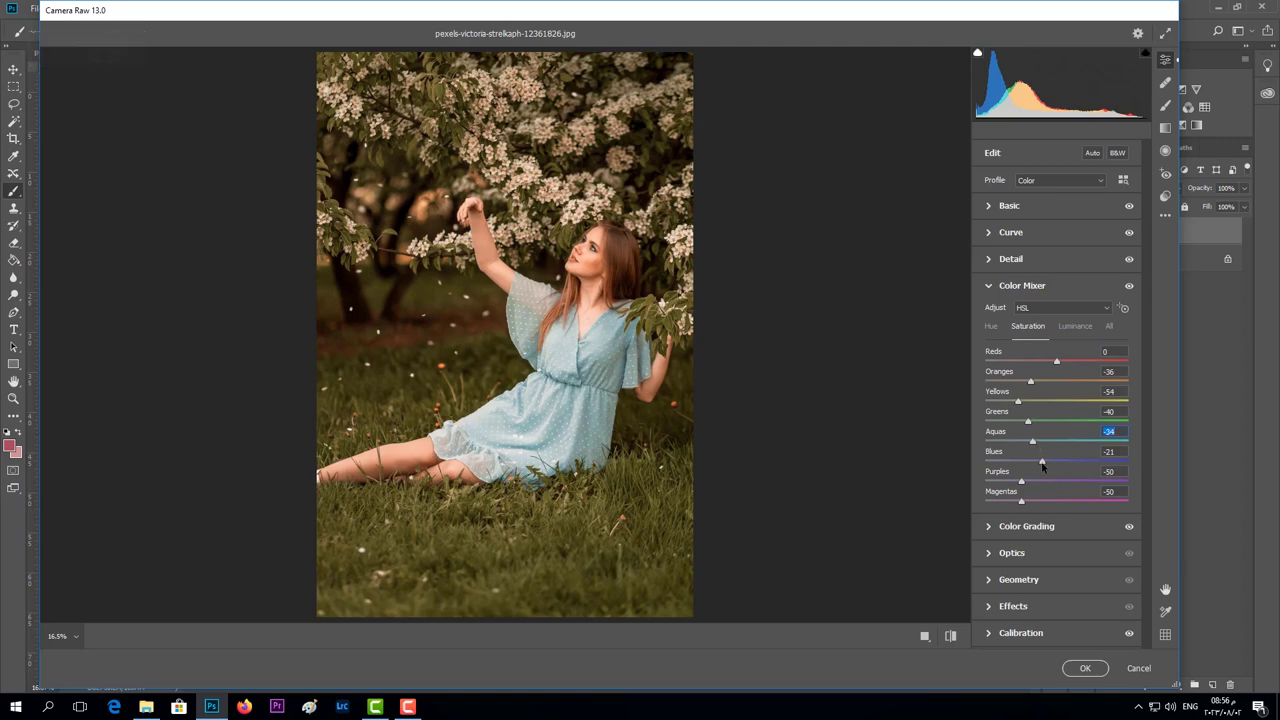
drag(1041, 462, 1038, 461)
click(1035, 445)
click(1075, 326)
drag(1047, 442, 1032, 464)
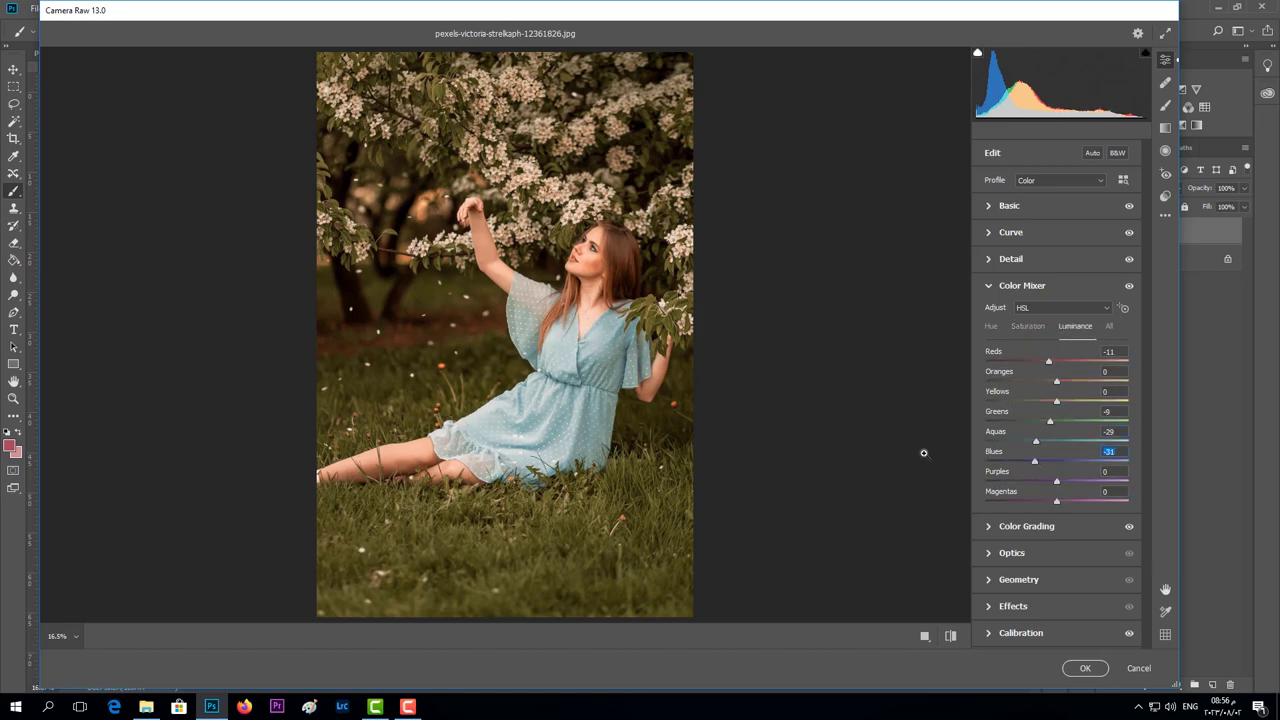
click(1084, 668)
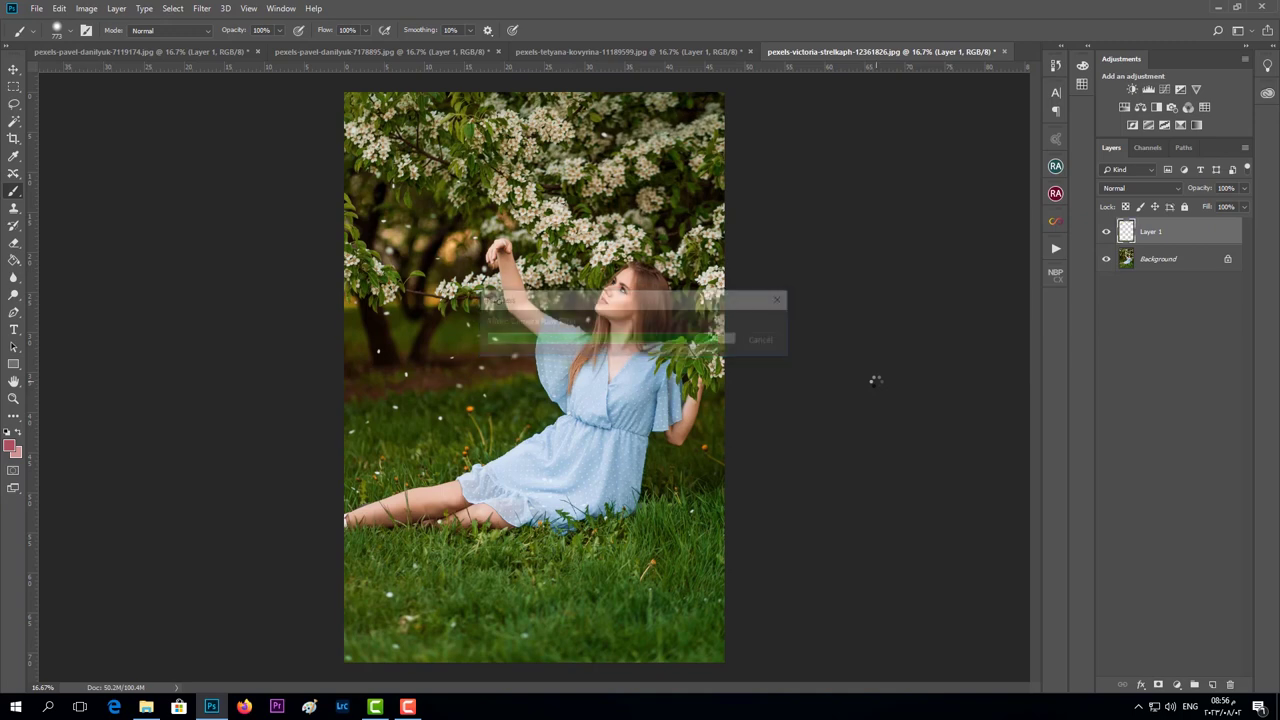
- Toggle Layer 1 on the blossom, girl, couple and groom photos to compare before and after
click(1106, 232)
click(1106, 232)
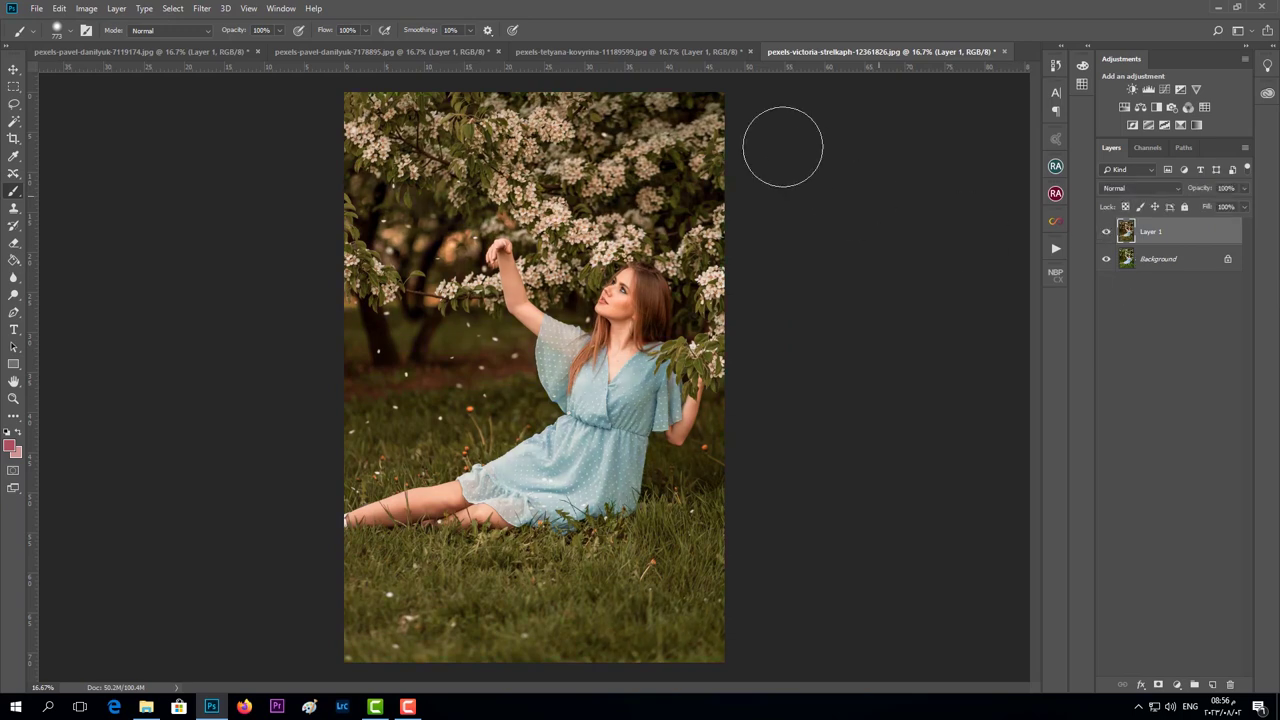
click(706, 50)
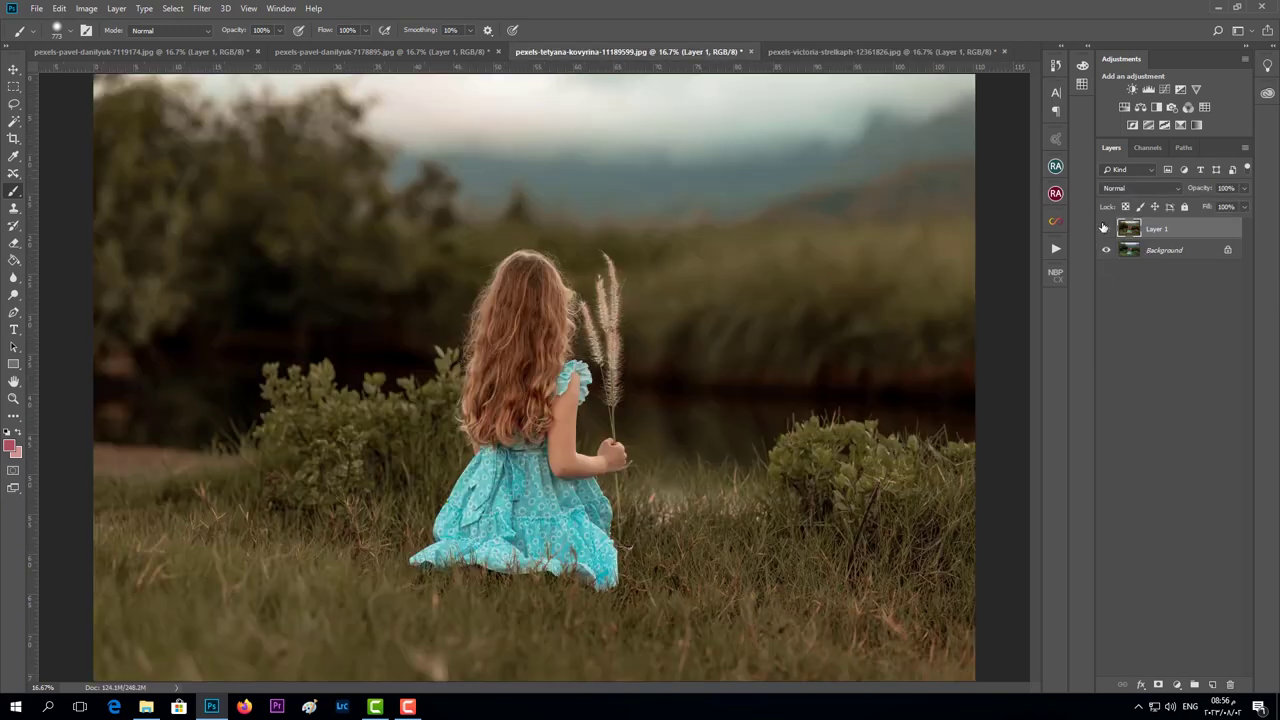
click(1106, 229)
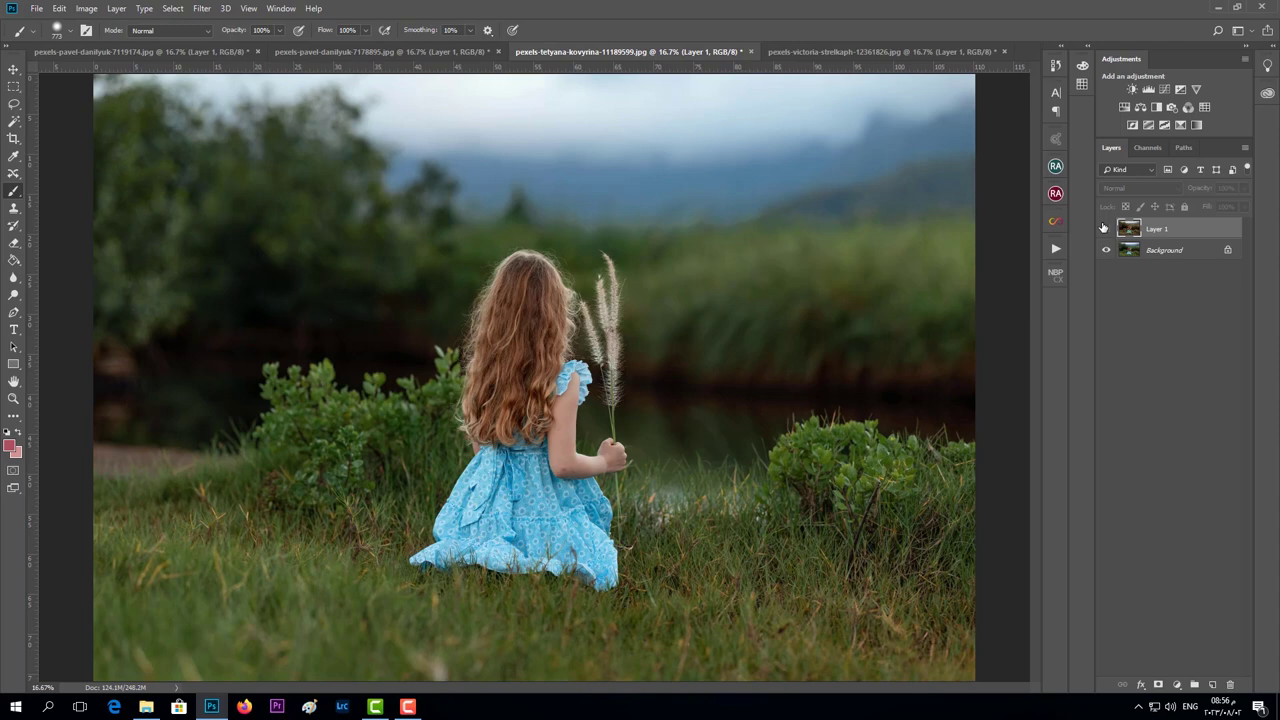
click(448, 57)
click(1106, 229)
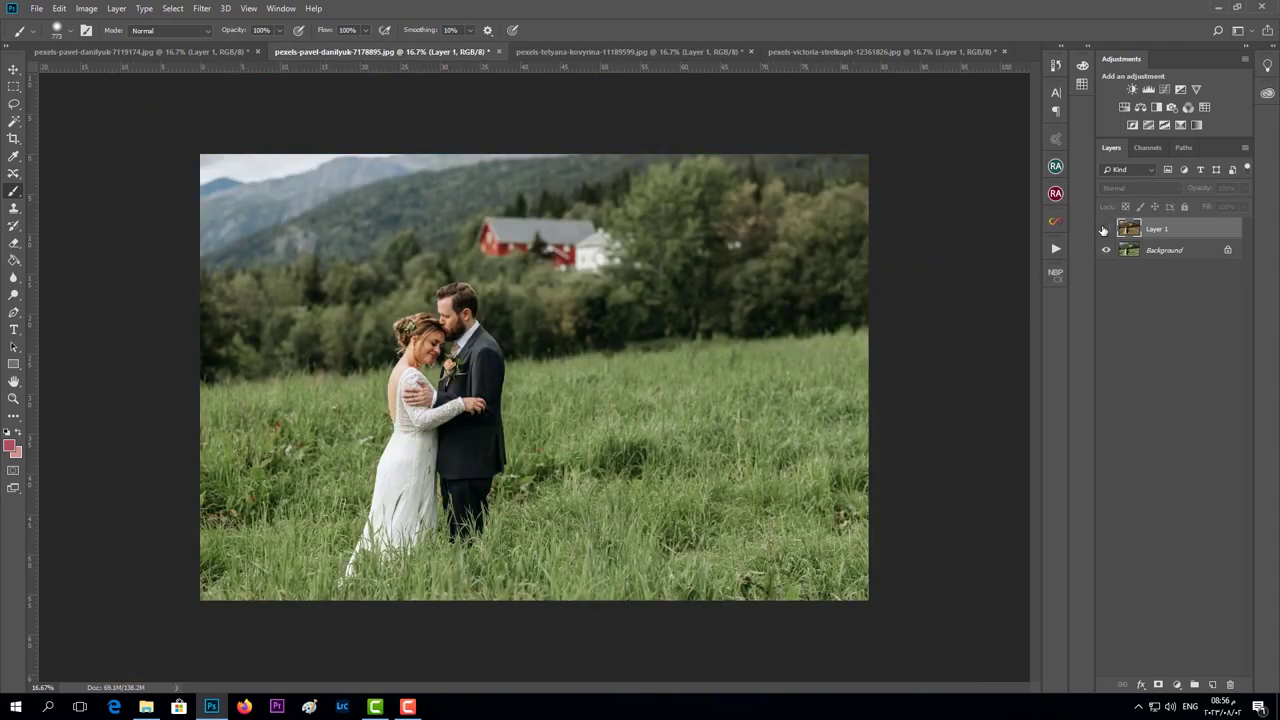
click(200, 51)
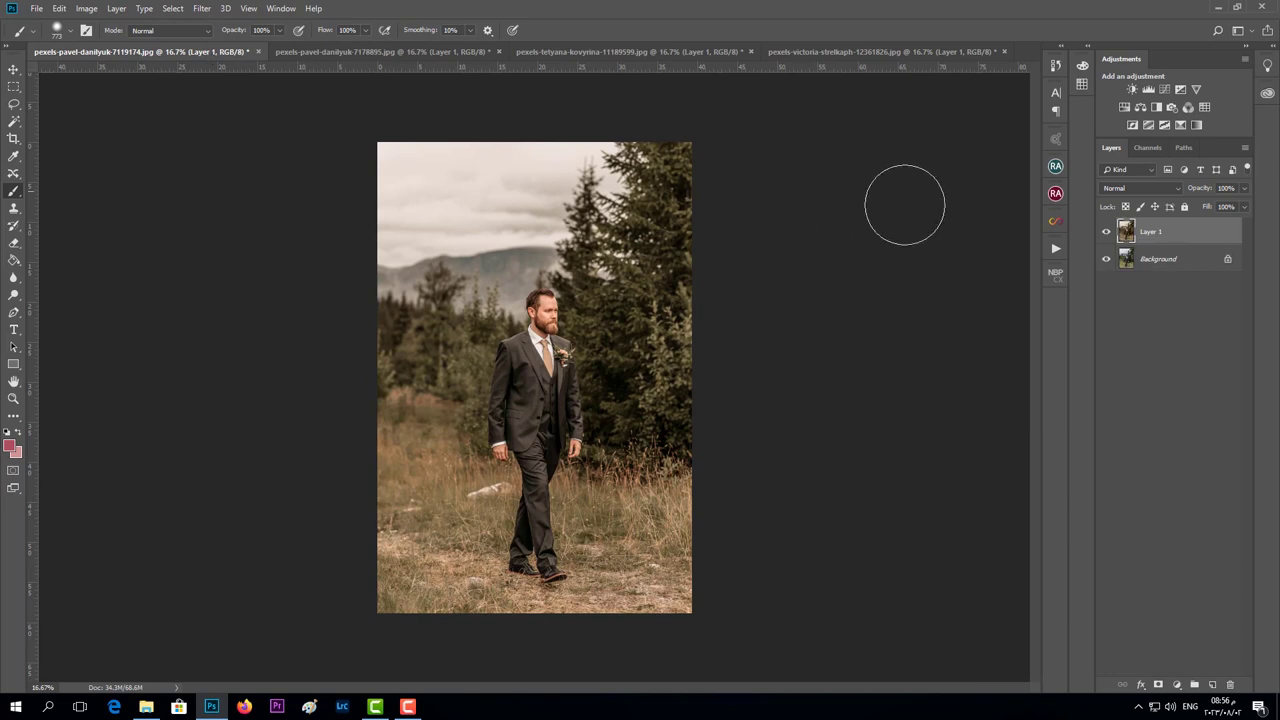
click(1106, 231)
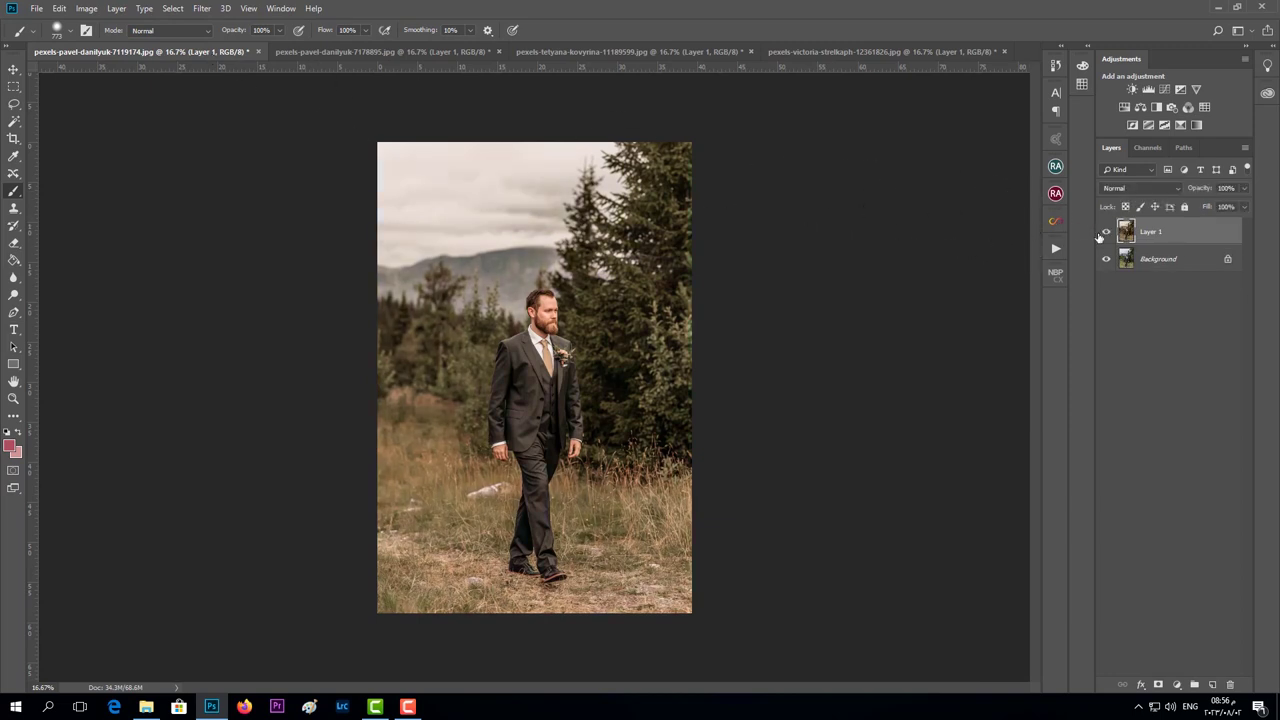